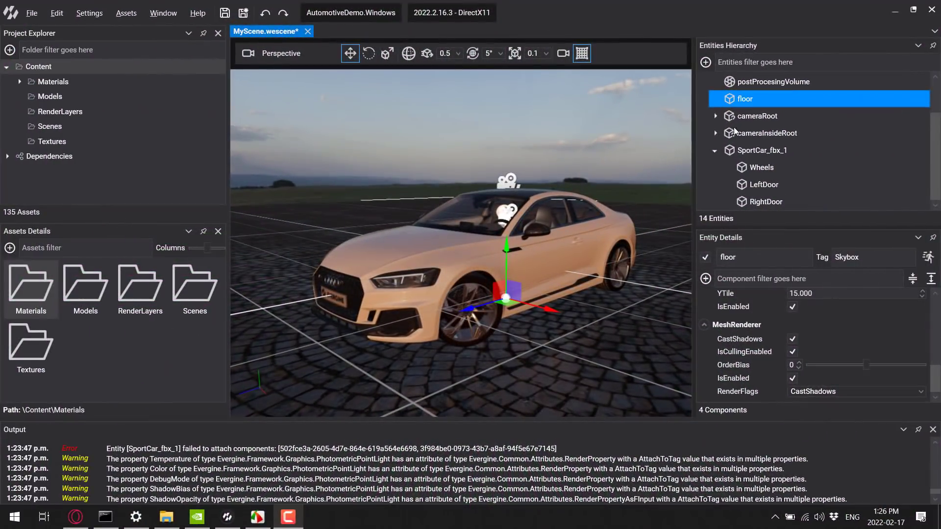
# Switch to the web browser and read the "Wave Engine is now Evergine" article in full screen.
pyautogui.moveTo(558, 202); pyautogui.dragTo(592, 231, button='right')
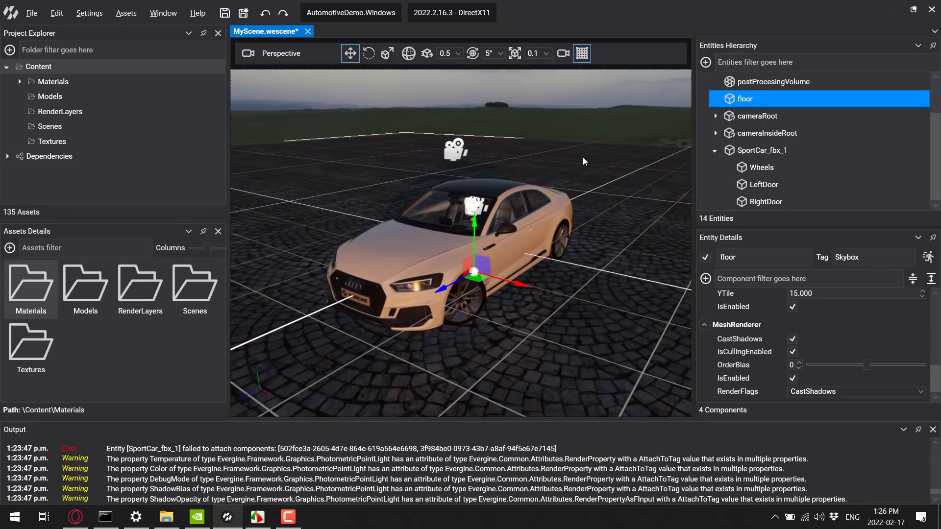
pyautogui.hotkey('alt', 'Tab')
pyautogui.hotkey('alt', 'Tab')
pyautogui.hotkey('alt', 'Tab')
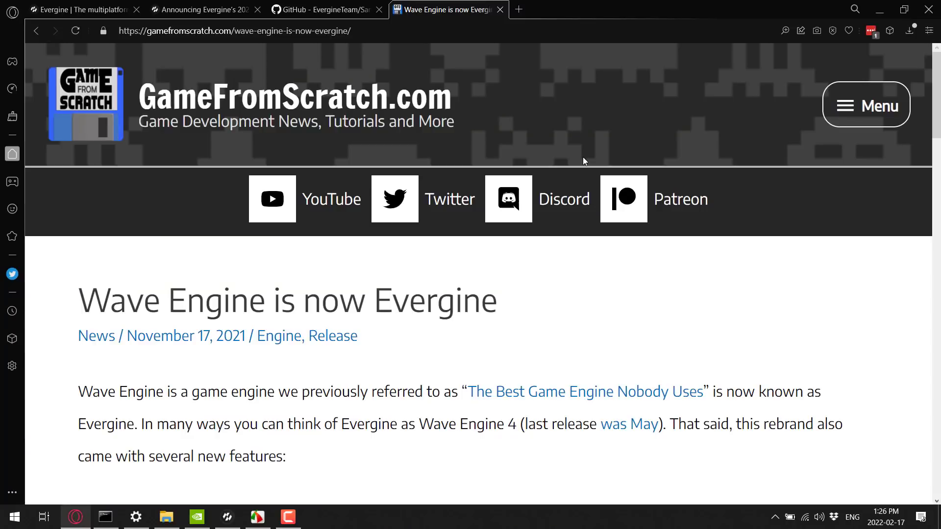
pyautogui.press('F11')
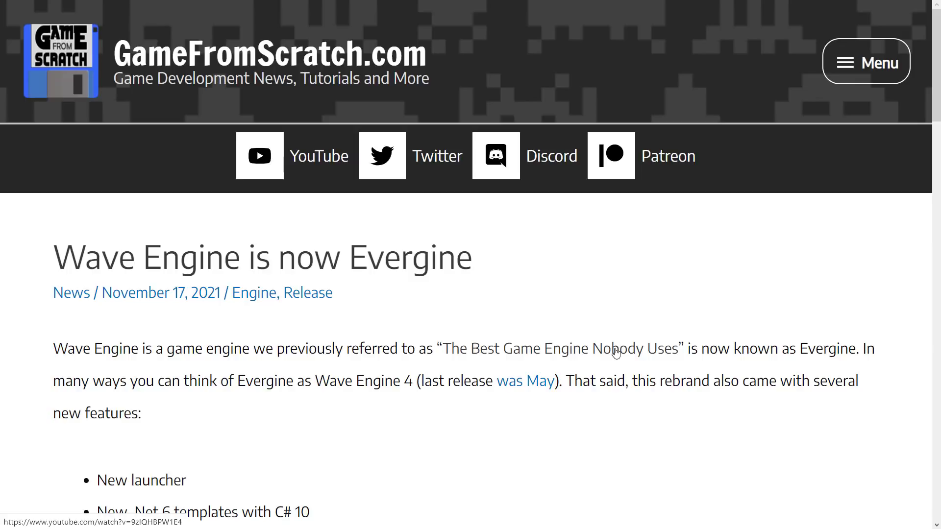
pyautogui.scroll(-4, 363, 362)
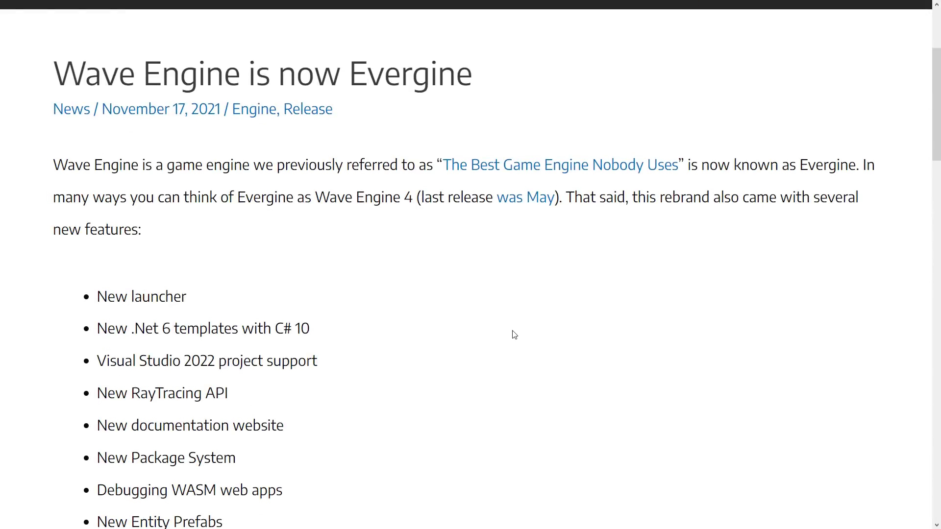
# View the Evergine home page open in the browser, keeping it in full screen.
pyautogui.hotkey('ctrl', 'Tab')
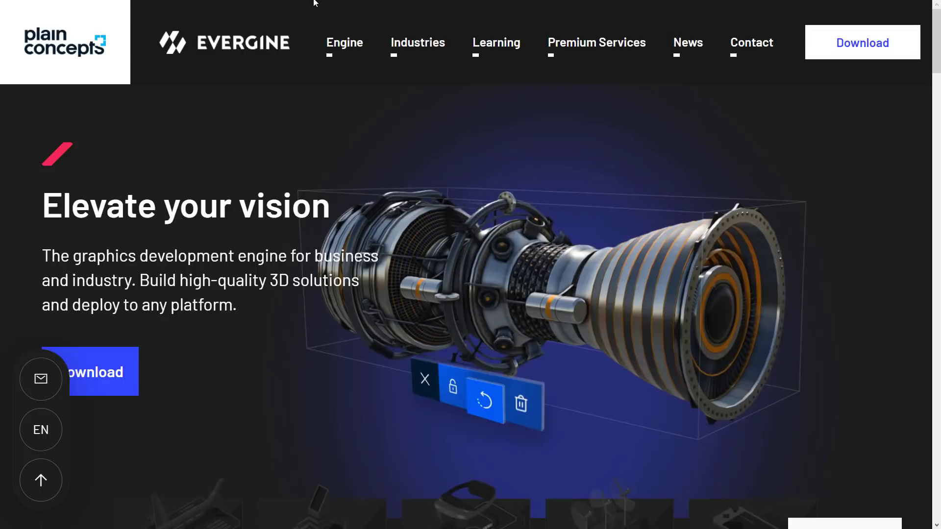
pyautogui.press('F11')
pyautogui.press('F11')
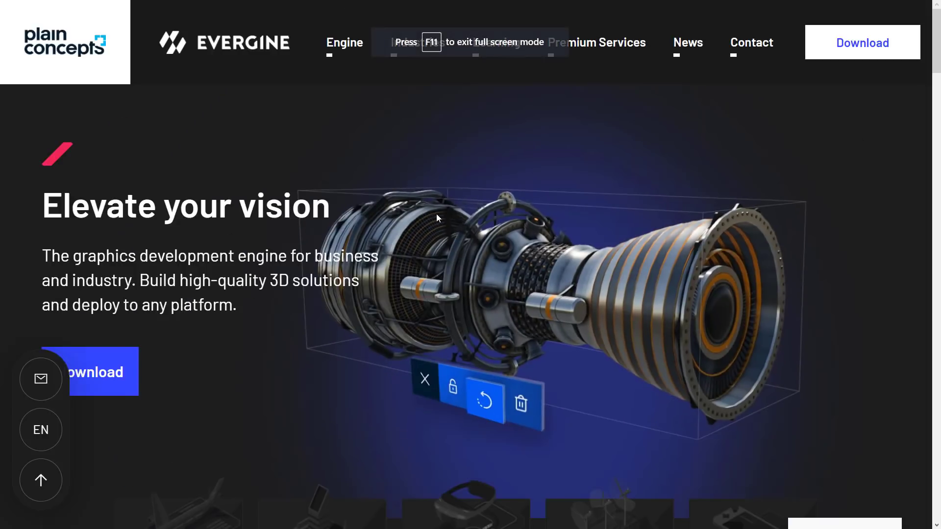
# Switch back to Evergine Studio and examine the post-processing effect settings of the postProcesingVolume entity.
pyautogui.hotkey('alt', 'Tab')
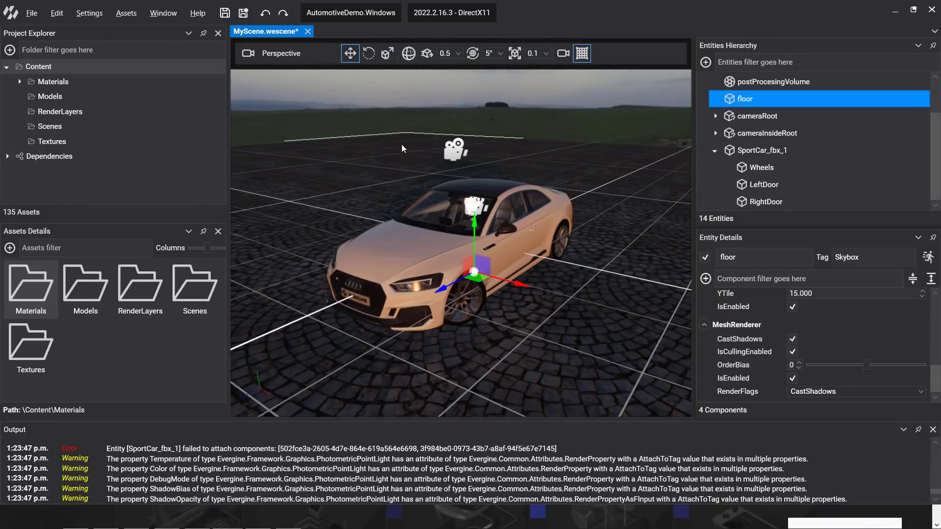
pyautogui.scroll(2, 795, 151)
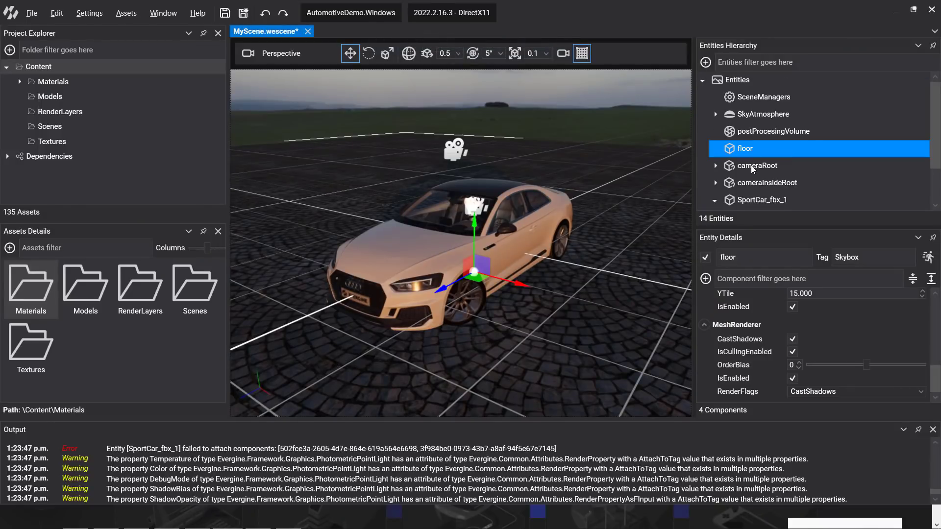
pyautogui.scroll(-2, 751, 166)
pyautogui.scroll(2, 751, 166)
pyautogui.click(768, 130)
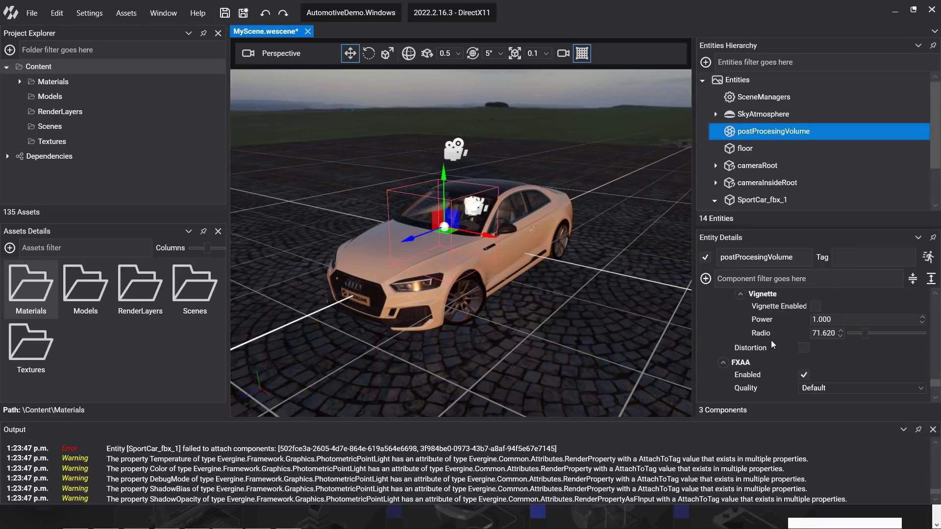
pyautogui.scroll(-8, 772, 344)
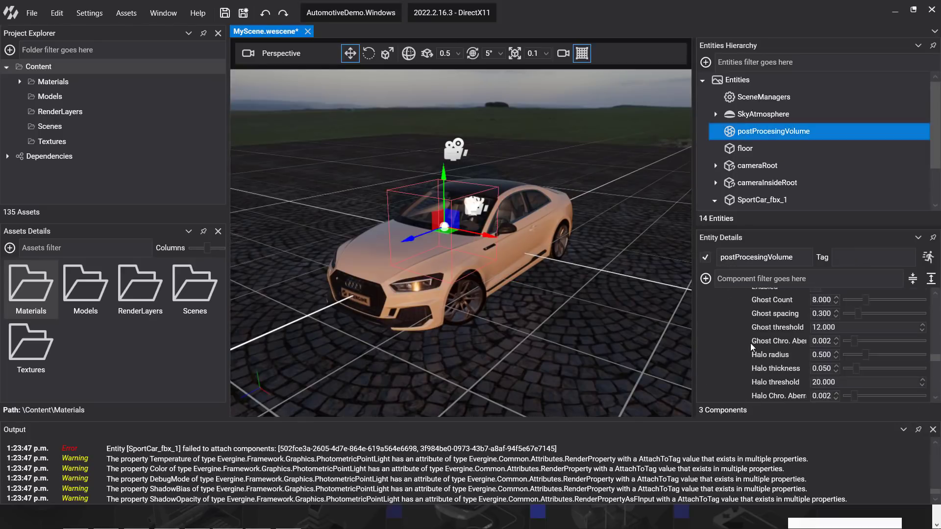
pyautogui.scroll(8, 753, 346)
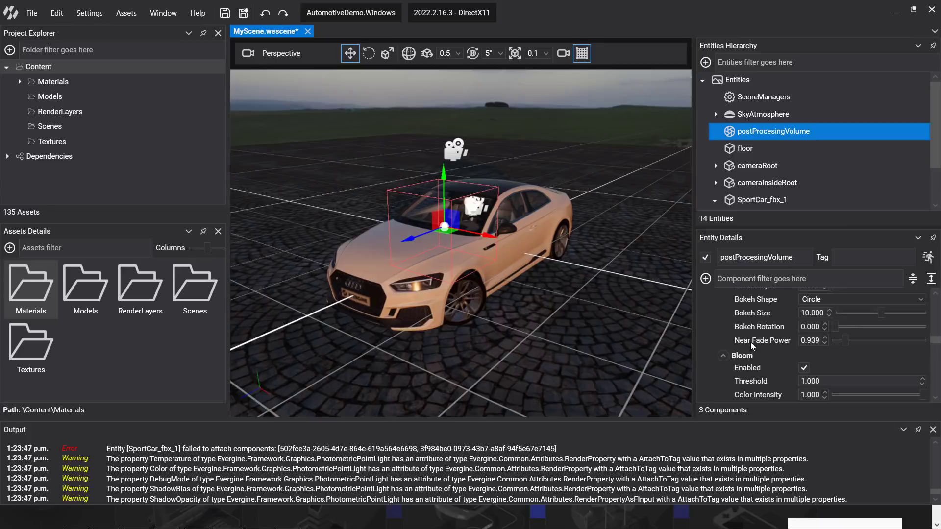
pyautogui.scroll(5, 753, 346)
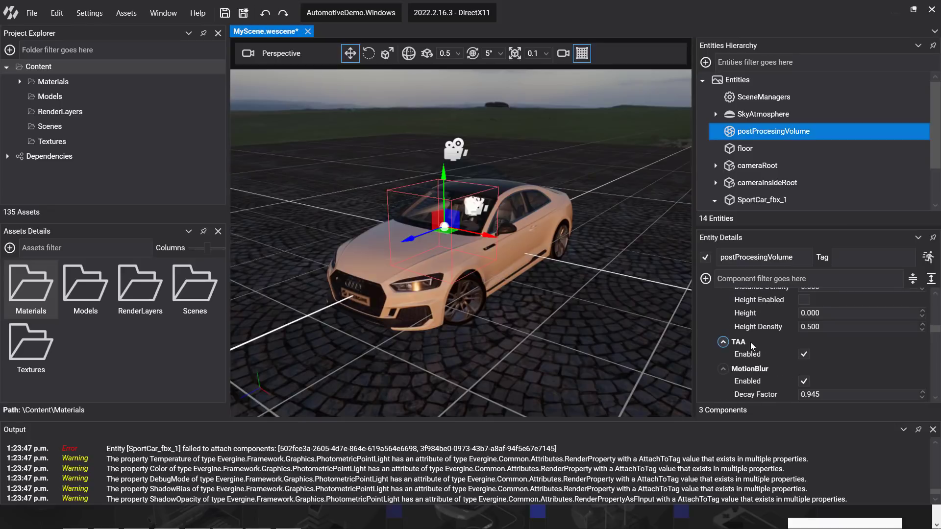
pyautogui.scroll(5, 753, 346)
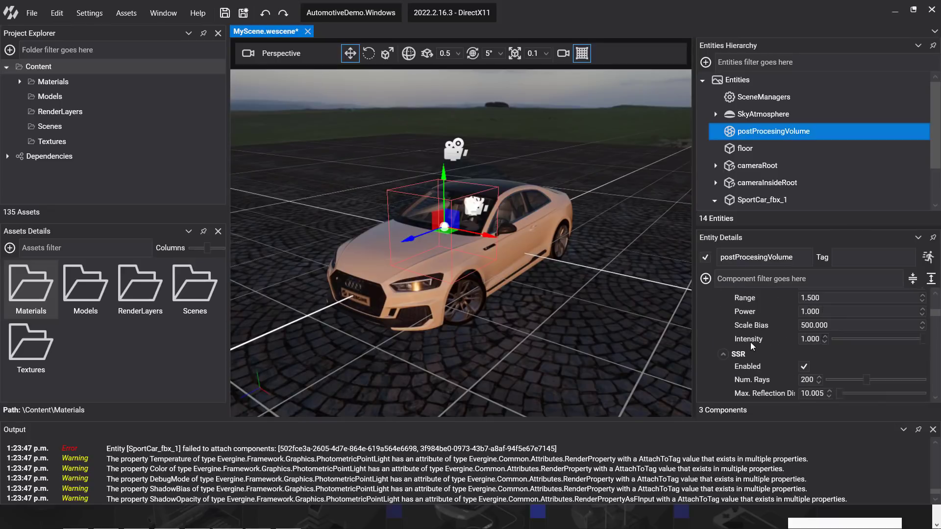
pyautogui.scroll(2, 753, 346)
pyautogui.scroll(-6, 758, 345)
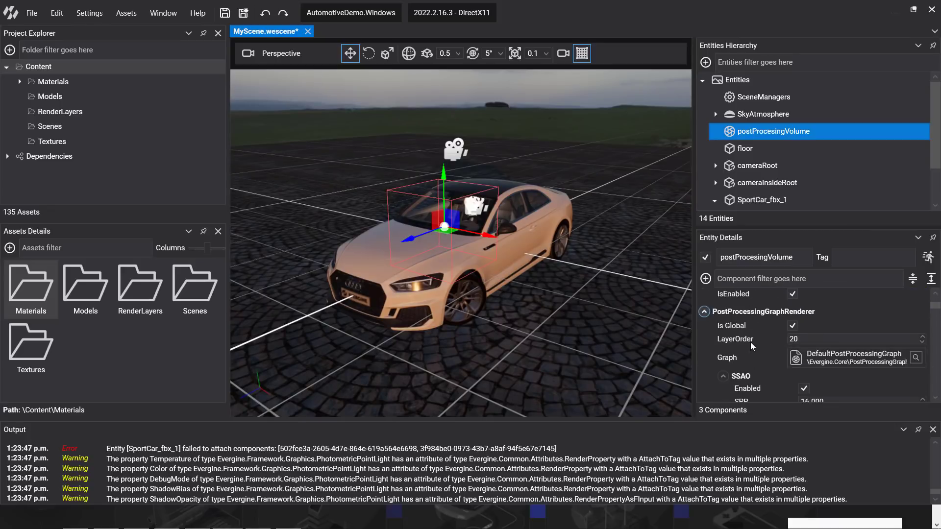
pyautogui.scroll(-8, 767, 342)
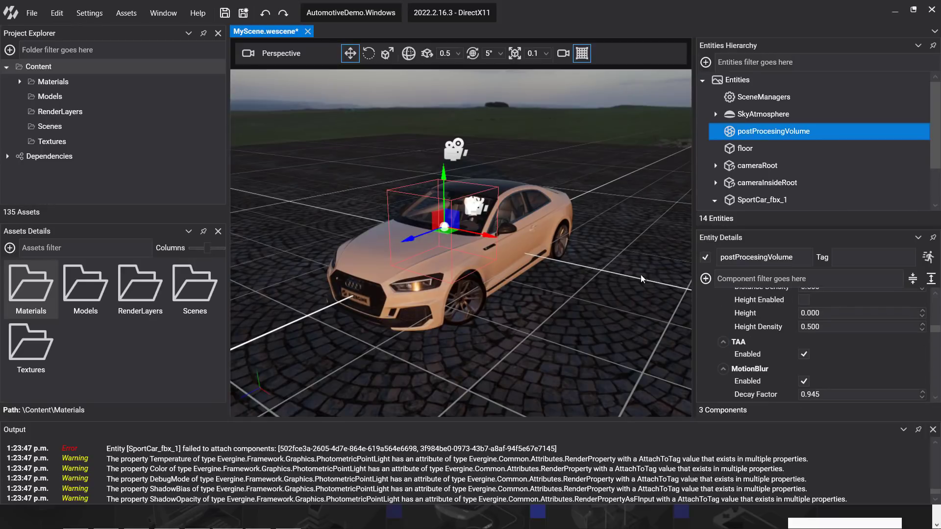
# Raise the SportCar_fbx_1 entity vertically so the car hangs well above the floor.
pyautogui.click(750, 152)
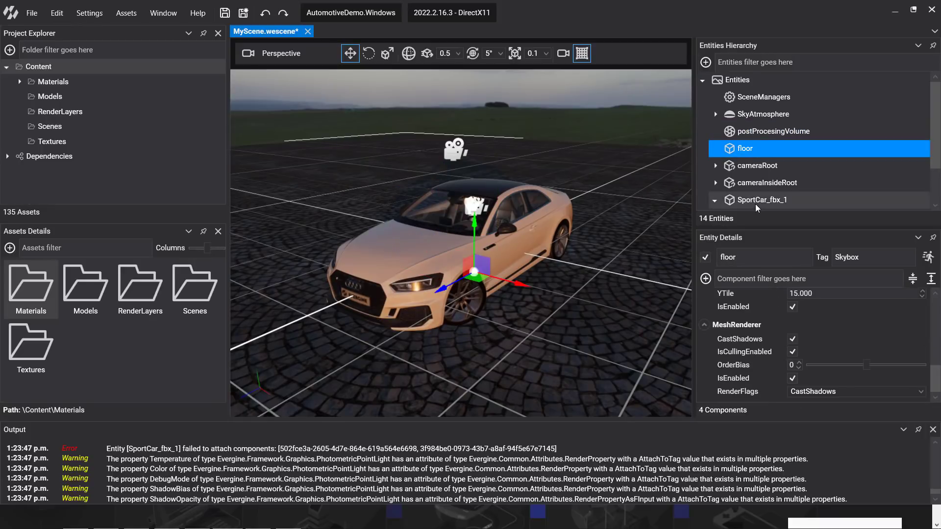
pyautogui.click(440, 186)
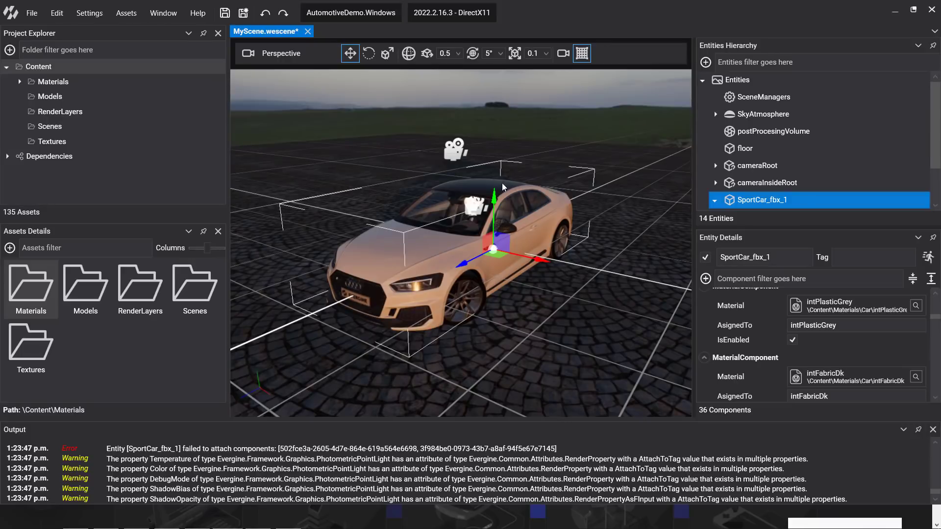
pyautogui.moveTo(492, 222); pyautogui.dragTo(475, 73)
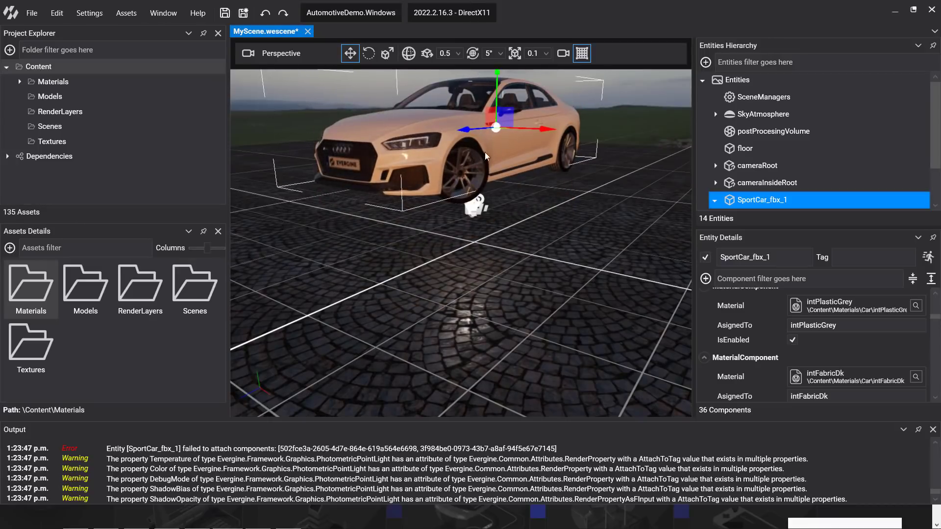
# Add a RigidBody3D component to the SportCar_fbx_1 entity, filtering the available components by "rigid".
pyautogui.click(705, 279)
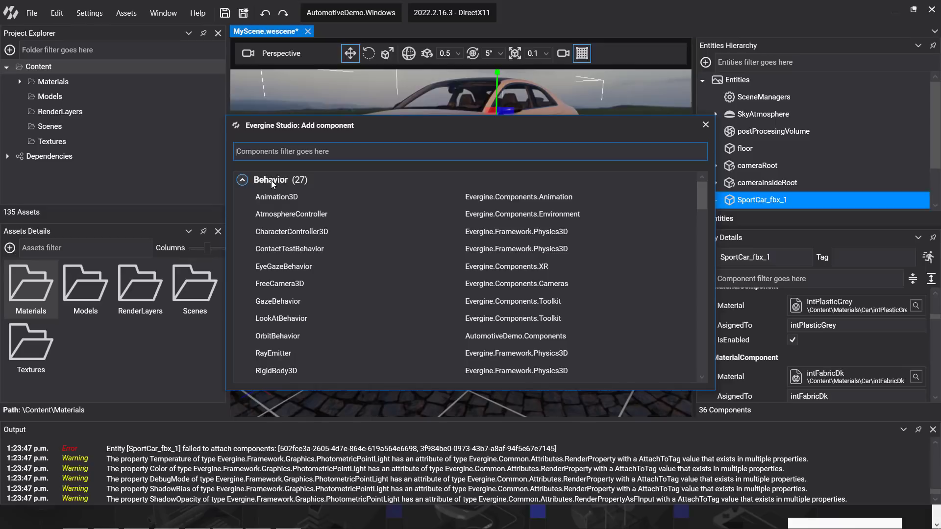
pyautogui.scroll(-2, 342, 236)
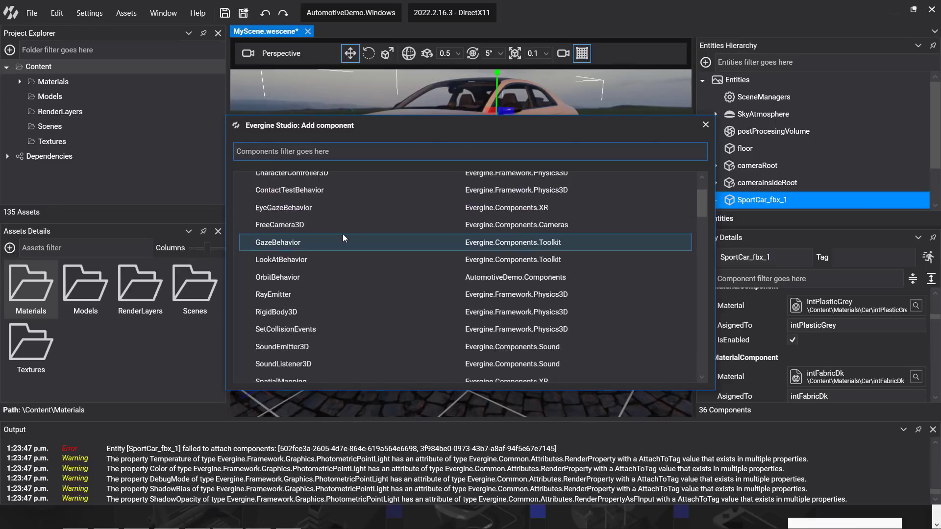
pyautogui.scroll(-10, 343, 234)
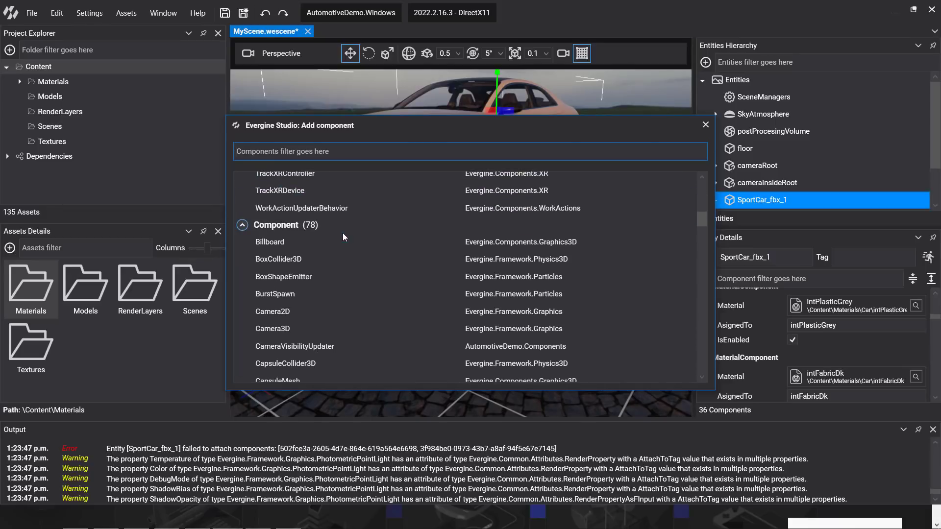
pyautogui.scroll(-1, 345, 240)
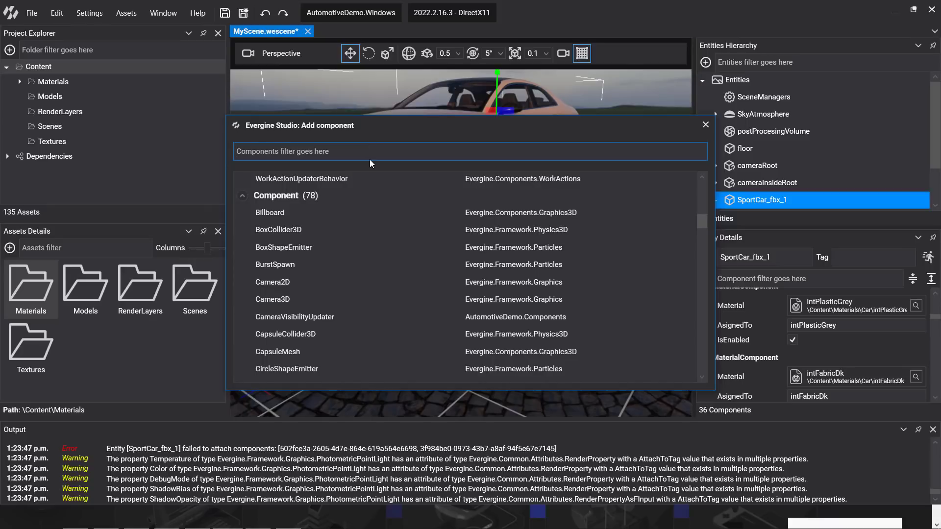
pyautogui.write('rigid')
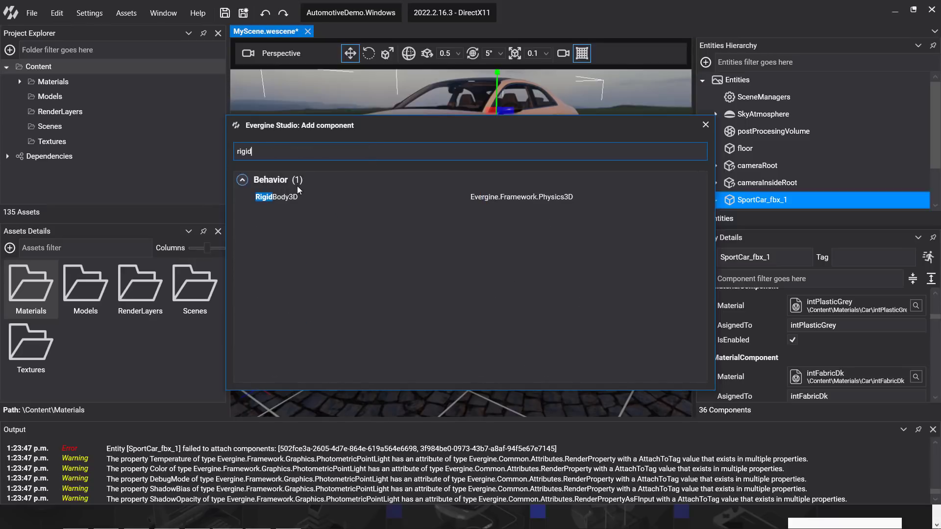
pyautogui.click(287, 196)
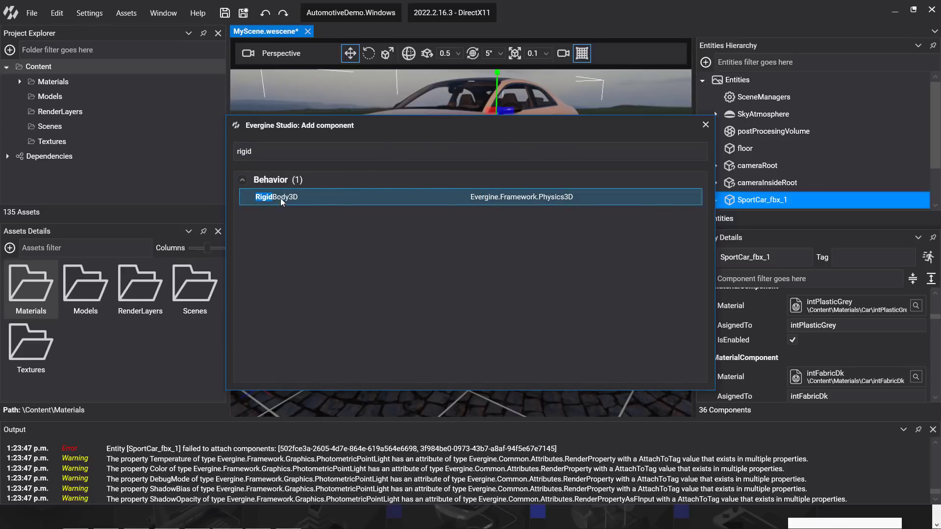
pyautogui.doubleClick(281, 198)
# Set the mass of the car's RigidBody3D component to 500.
pyautogui.scroll(-1, 823, 342)
pyautogui.scroll(-5, 822, 342)
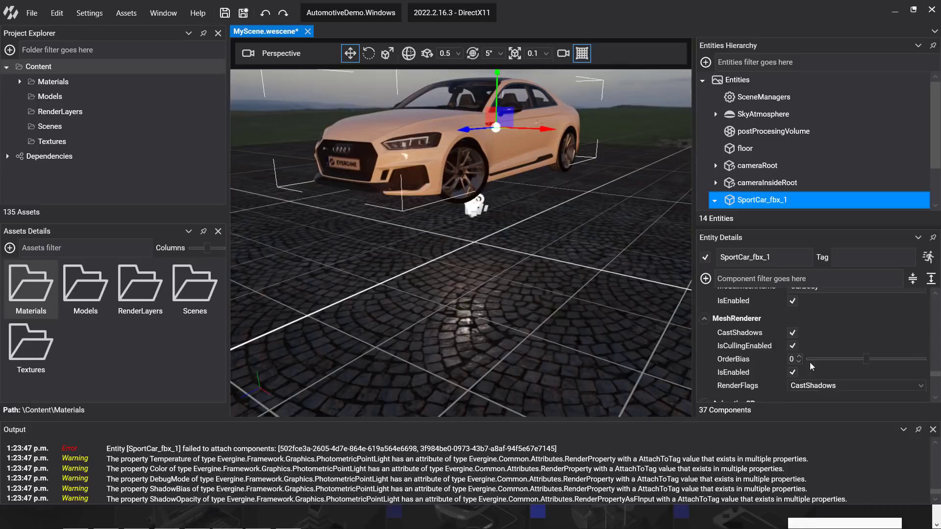
pyautogui.scroll(-6, 779, 378)
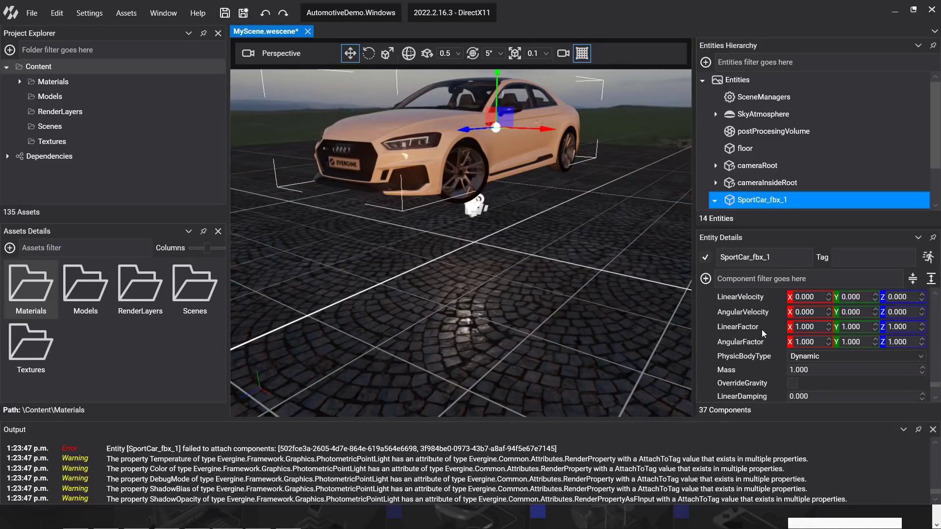
pyautogui.click(870, 369)
pyautogui.write('500')
pyautogui.press('Tab')
# Build and run the AutomotiveDemo project, and close the running demo window after viewing it.
pyautogui.click(34, 15)
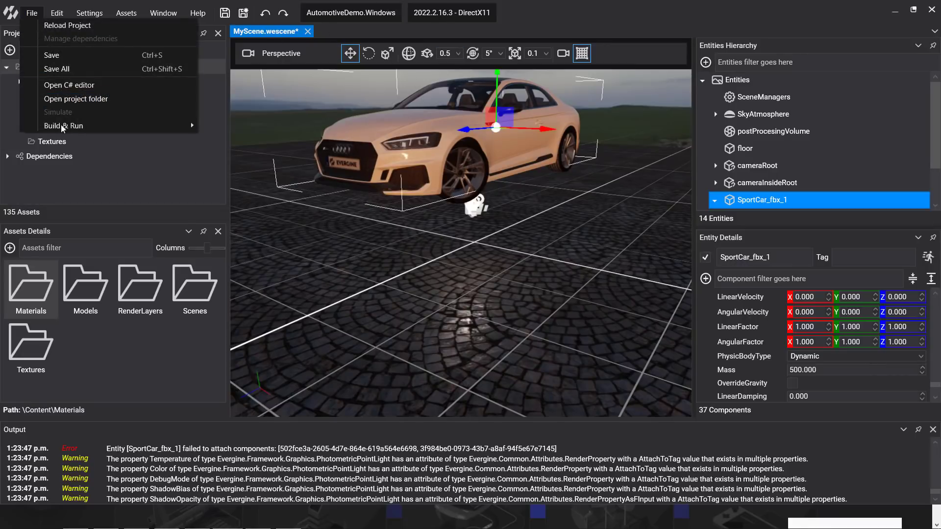
pyautogui.moveTo(147, 125)
pyautogui.click(237, 139)
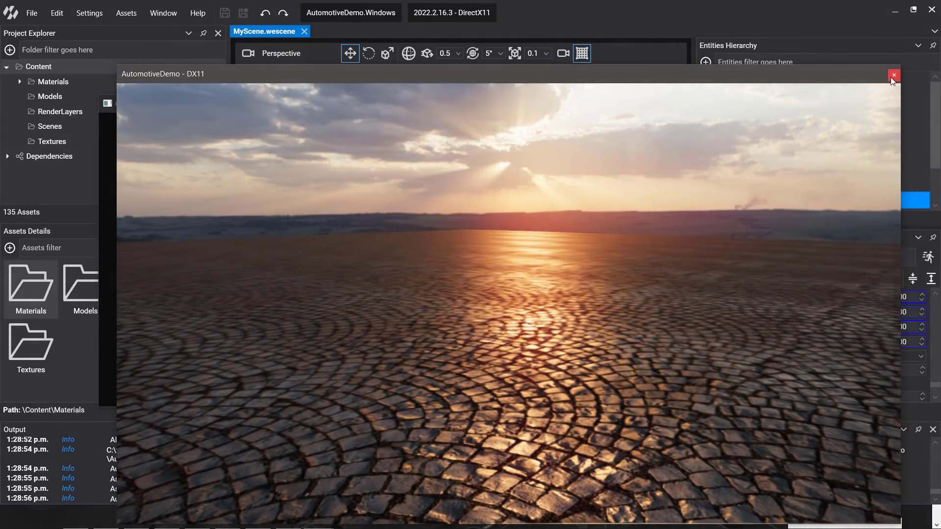
pyautogui.click(895, 75)
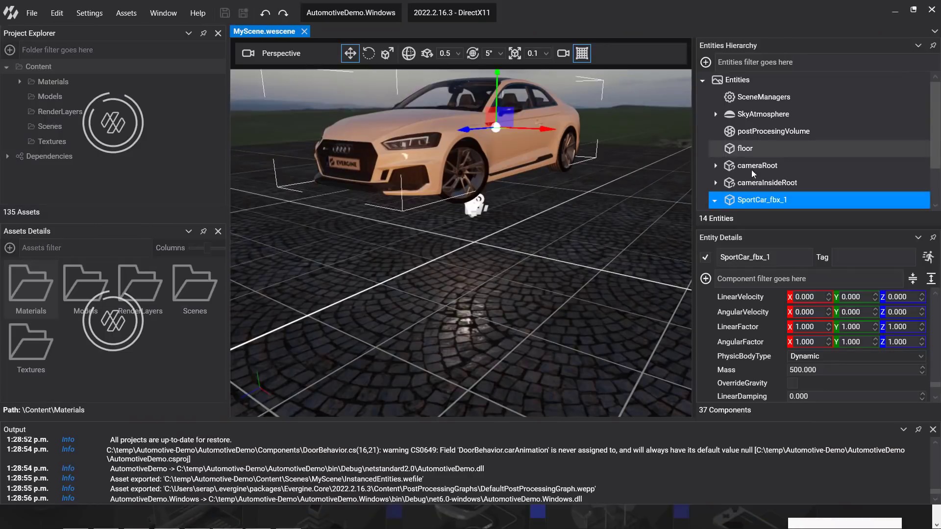
# Expand cameraInsideRoot and its InsideCamera in the entity hierarchy, and examine the properties of the photometricPointLight.
pyautogui.click(751, 149)
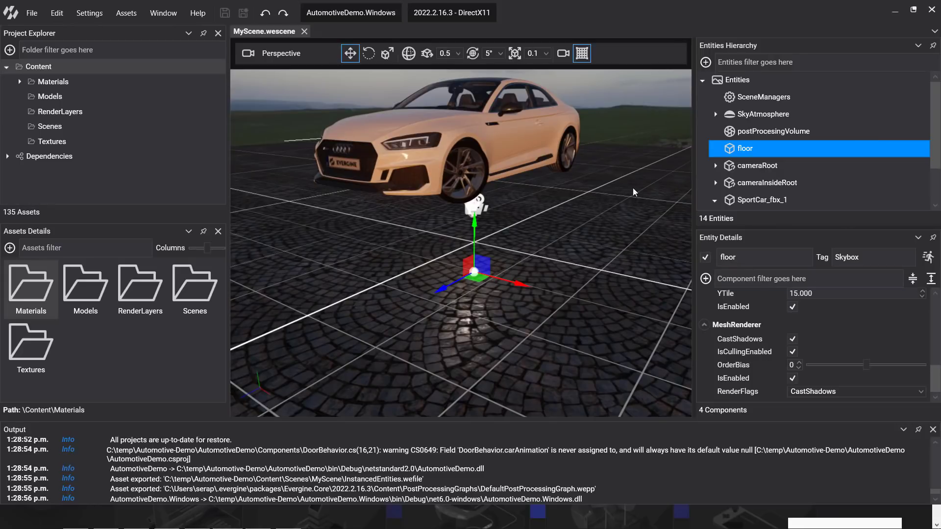
pyautogui.scroll(-1, 741, 165)
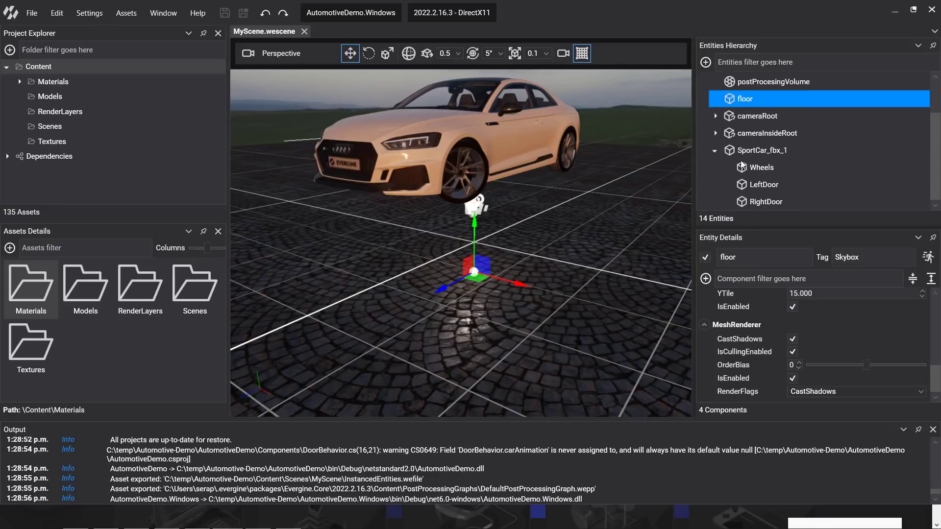
pyautogui.click(716, 133)
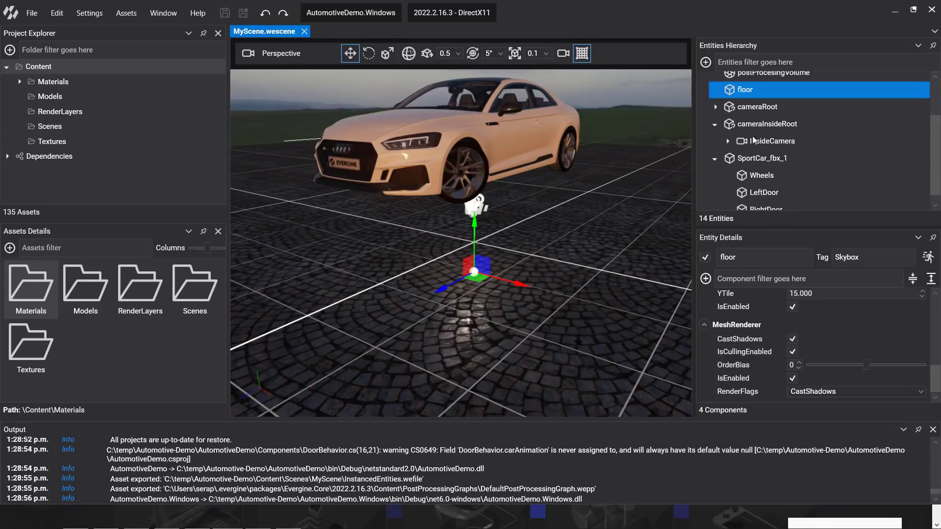
pyautogui.click(729, 141)
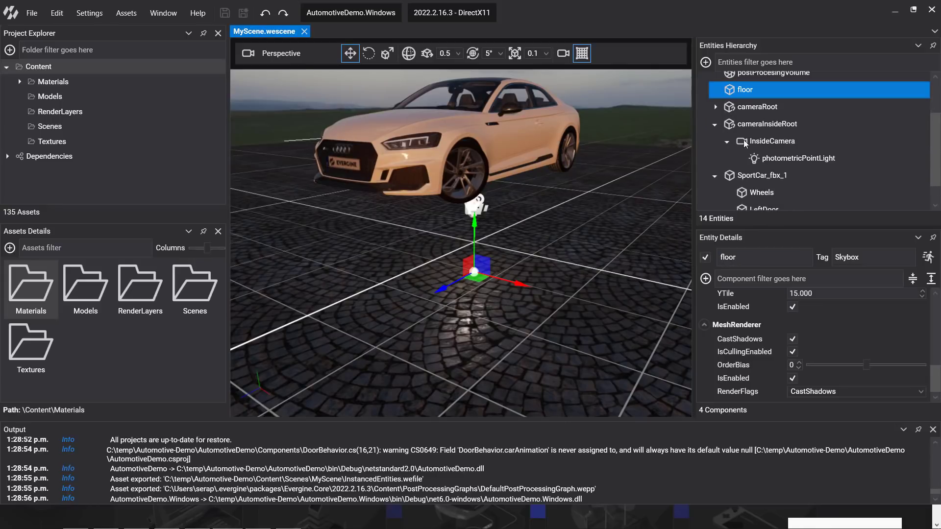
pyautogui.click(795, 158)
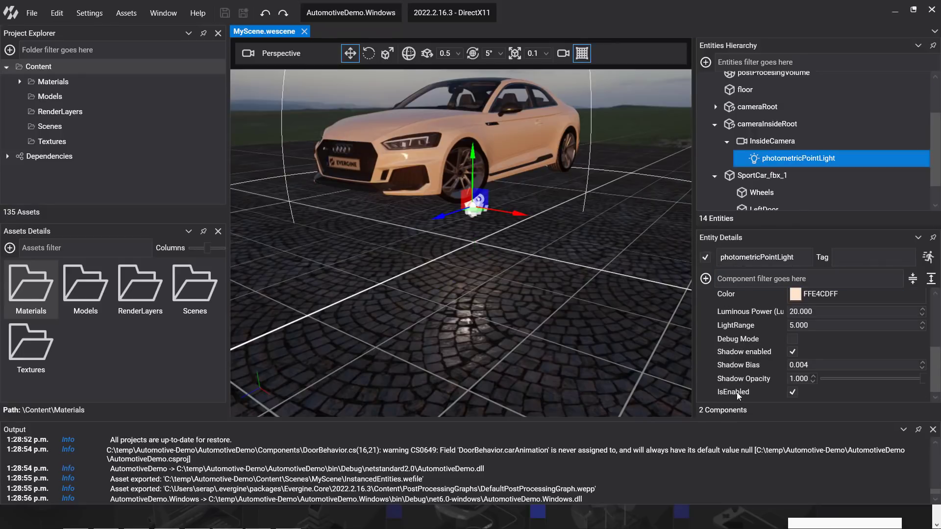
pyautogui.scroll(2, 754, 356)
pyautogui.scroll(1, 754, 356)
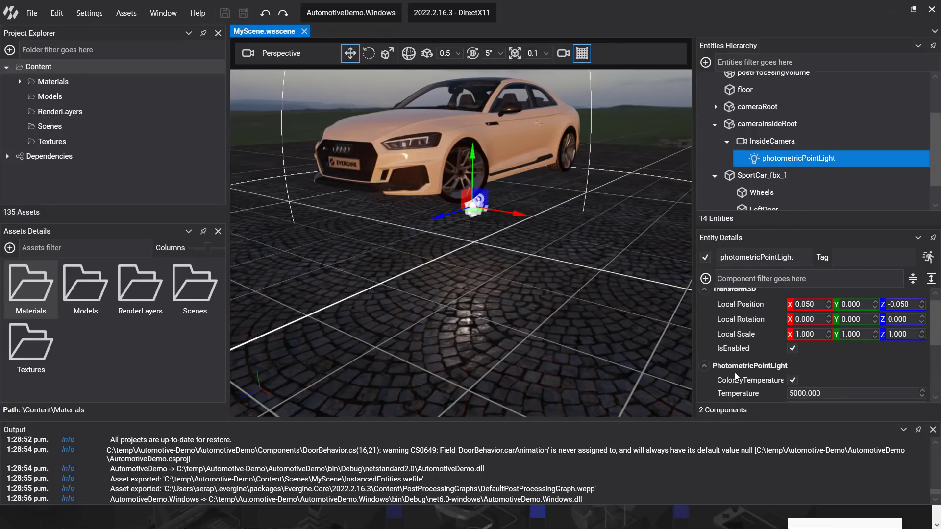
# Select the Wheels entity of SportCar_fbx_1 and examine its material and MeshRenderer components.
pyautogui.scroll(1, 765, 370)
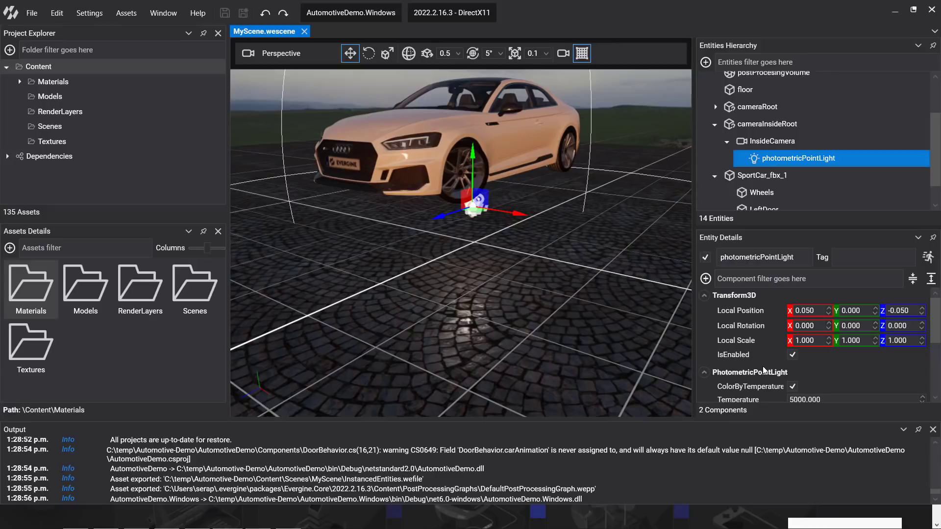
pyautogui.click(756, 191)
pyautogui.scroll(-5, 768, 315)
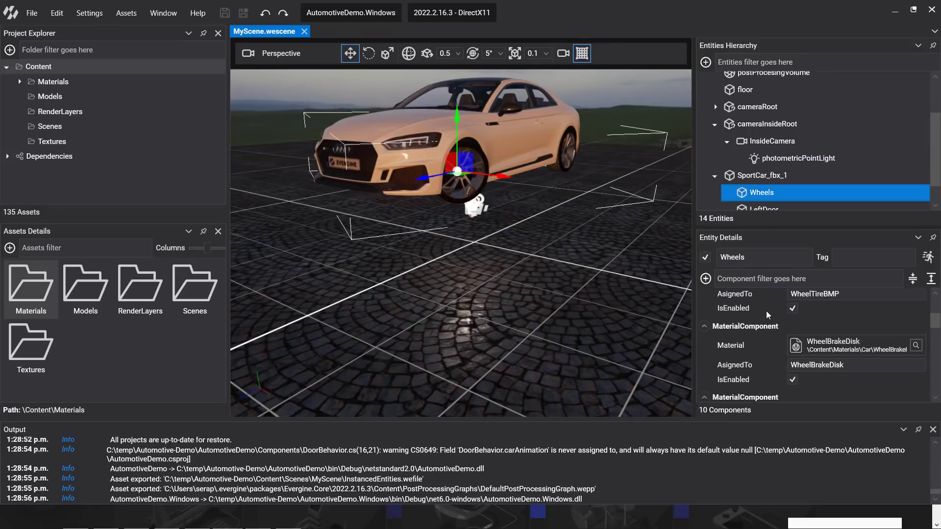
pyautogui.scroll(-4, 769, 315)
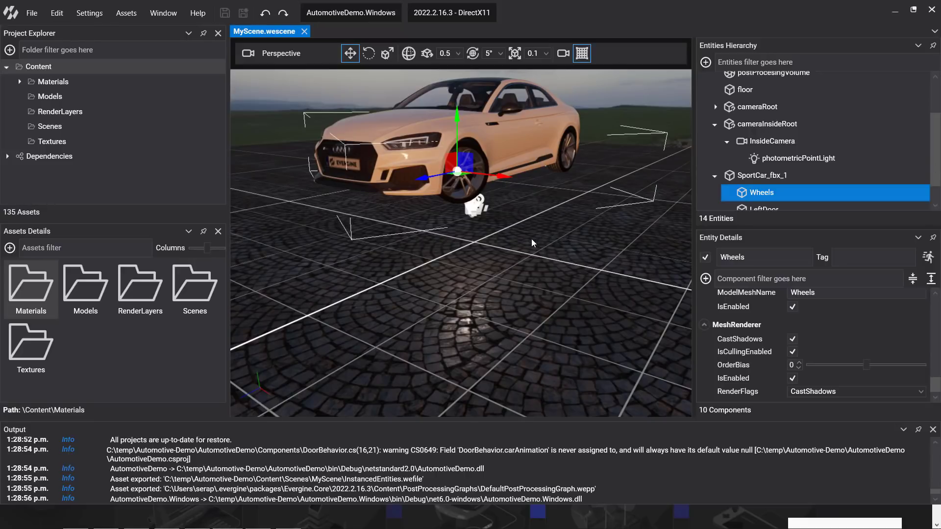
# Switch to the Evergine website in the browser and look through the home page's industries, features, learning and news sections.
pyautogui.hotkey('alt', 'Tab')
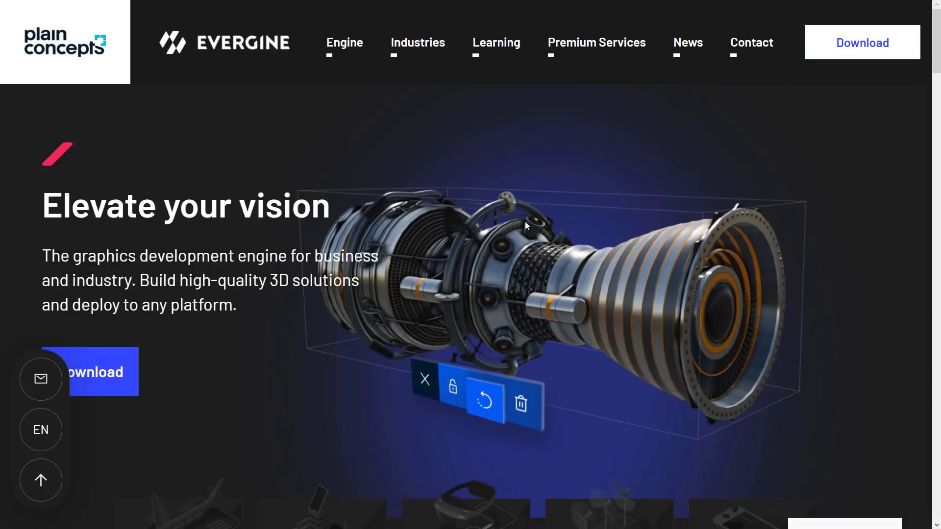
pyautogui.moveTo(329, 6)
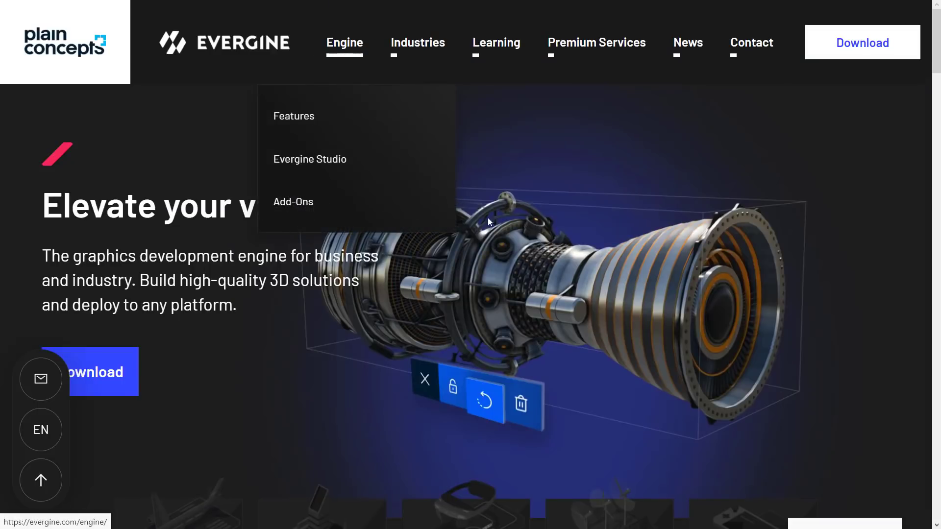
pyautogui.scroll(-12, 488, 221)
pyautogui.scroll(3, 212, 215)
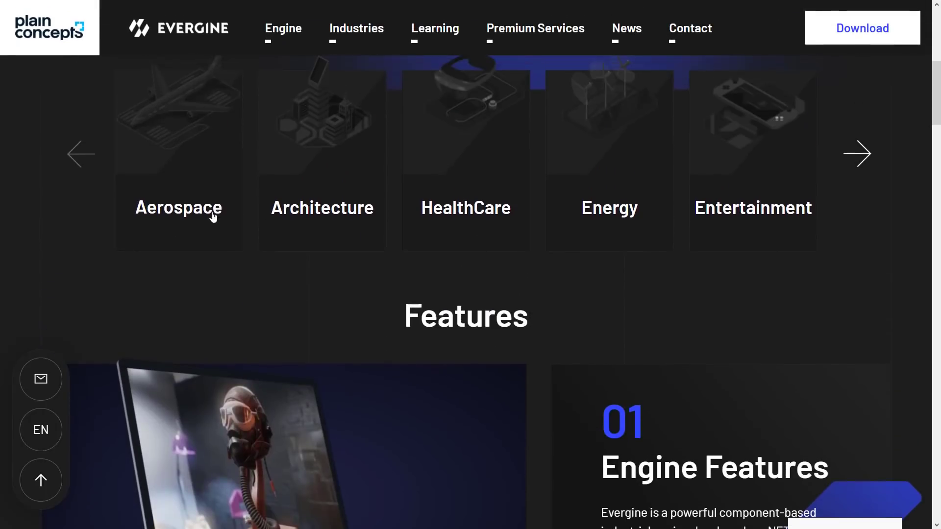
pyautogui.scroll(-2, 554, 210)
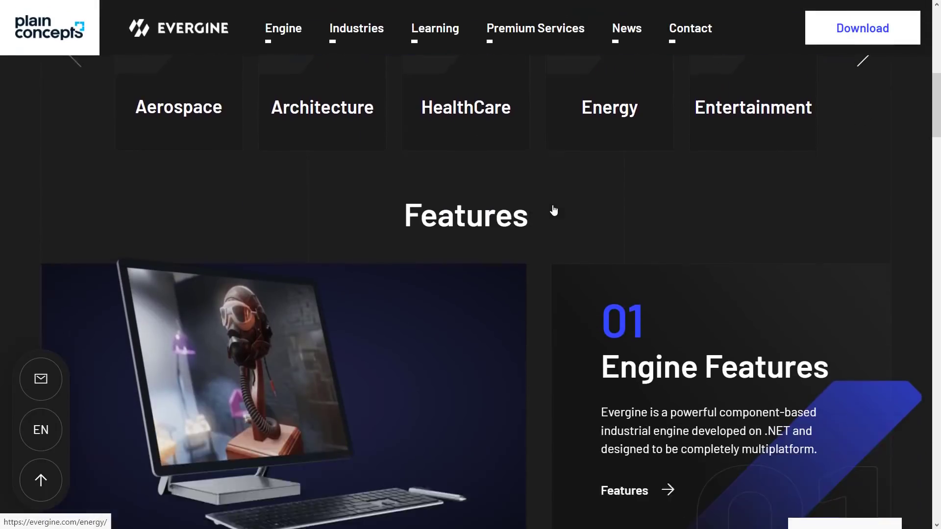
pyautogui.scroll(-9, 554, 211)
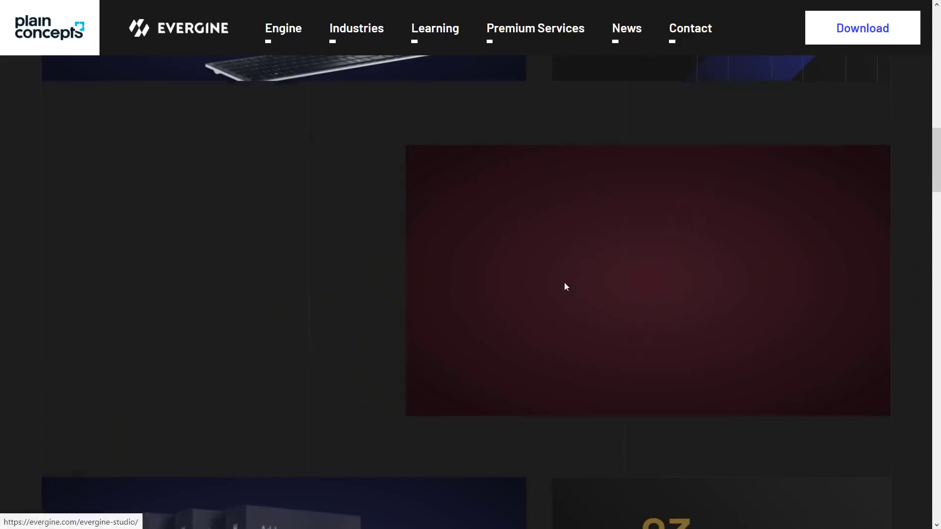
pyautogui.scroll(-10, 565, 285)
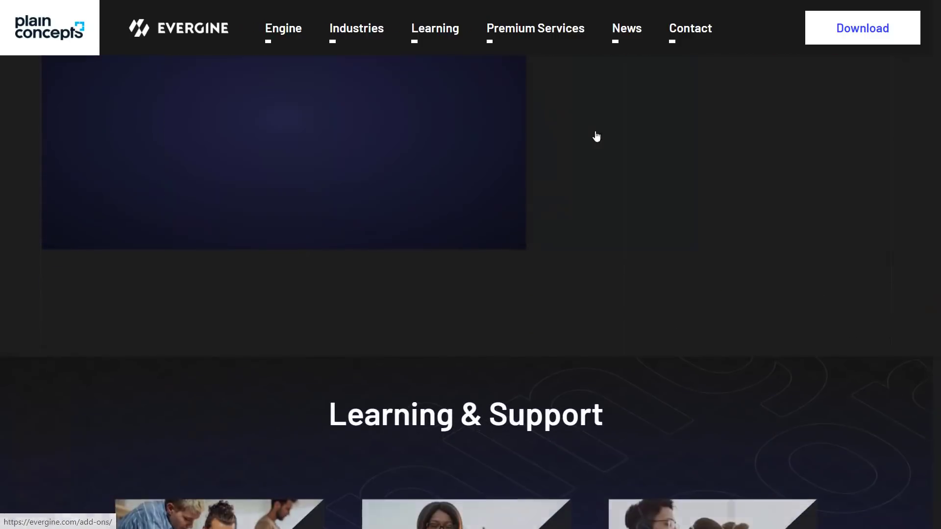
pyautogui.scroll(-18, 596, 137)
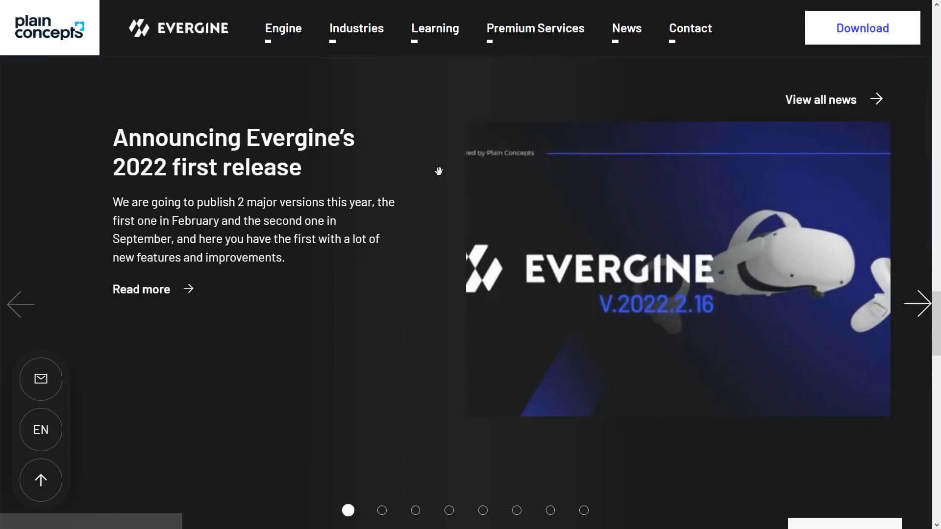
pyautogui.scroll(-11, 393, 259)
pyautogui.scroll(9, 520, 255)
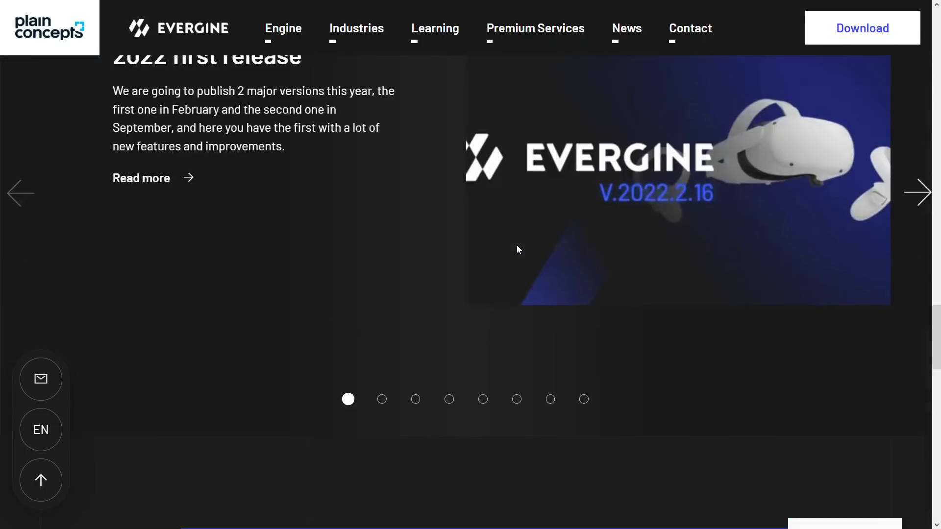
pyautogui.scroll(16, 517, 249)
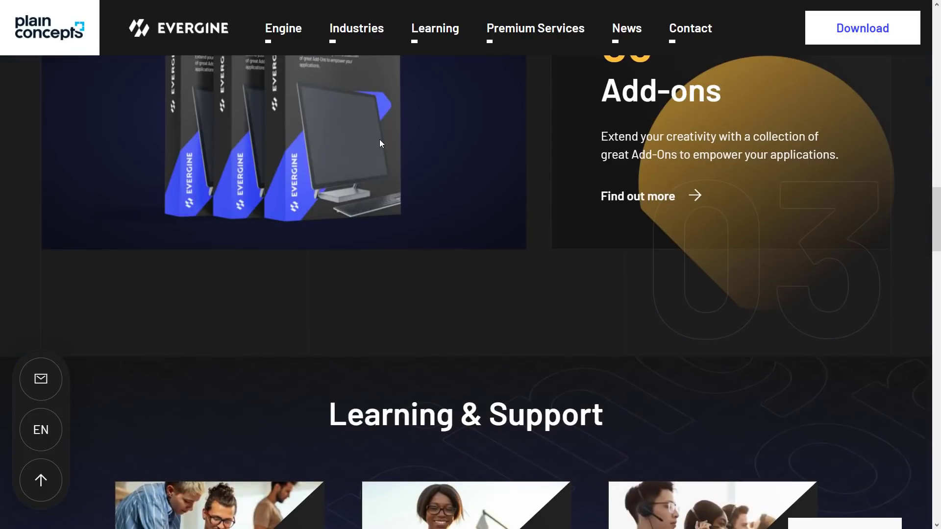
pyautogui.scroll(20, 381, 143)
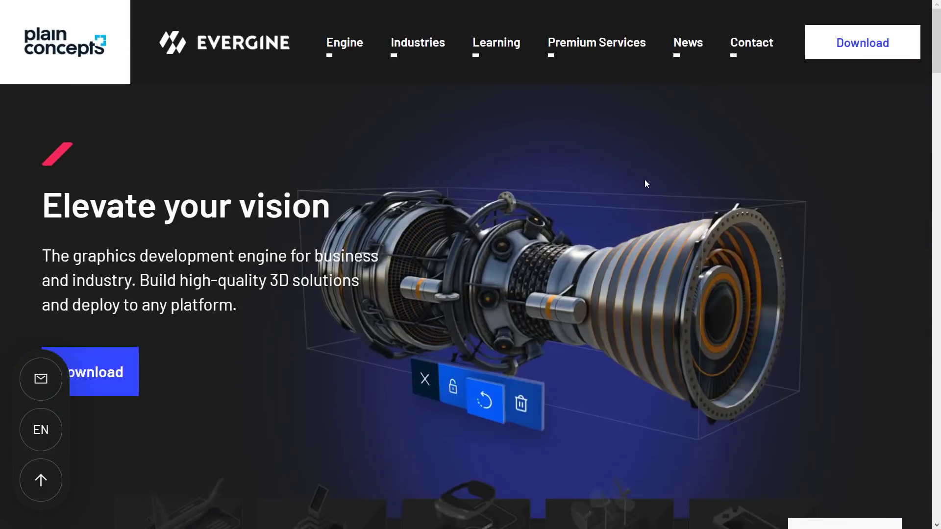
pyautogui.scroll(-5, 645, 181)
pyautogui.scroll(6, 670, 207)
# Open the engine's Features page and set the page zoom to 110%.
pyautogui.moveTo(349, 39)
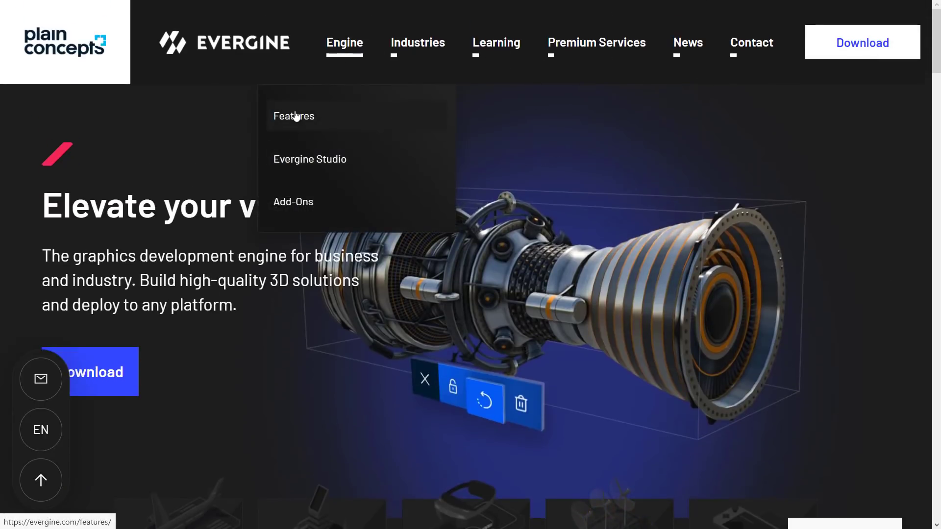
pyautogui.scroll(-10, 474, 275)
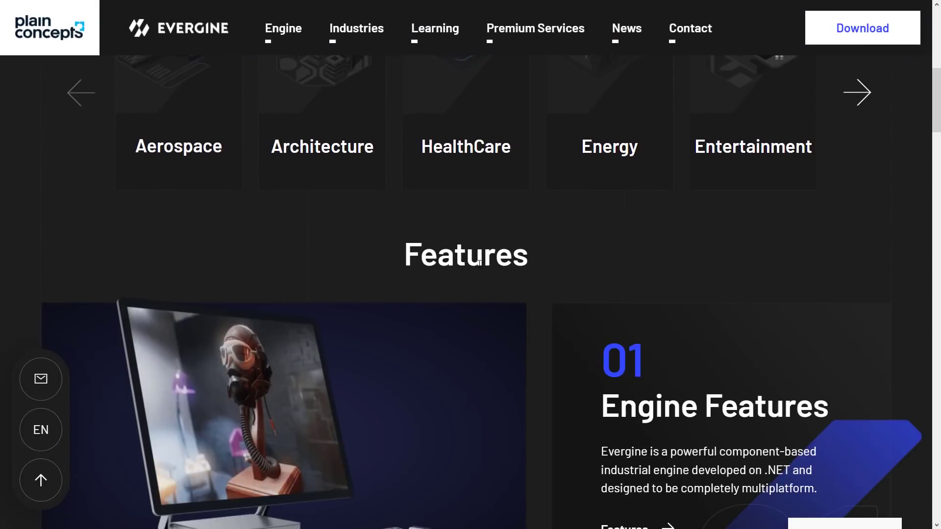
pyautogui.keyDown('ctrl'); pyautogui.scroll(1, 479, 265); pyautogui.keyUp('ctrl')
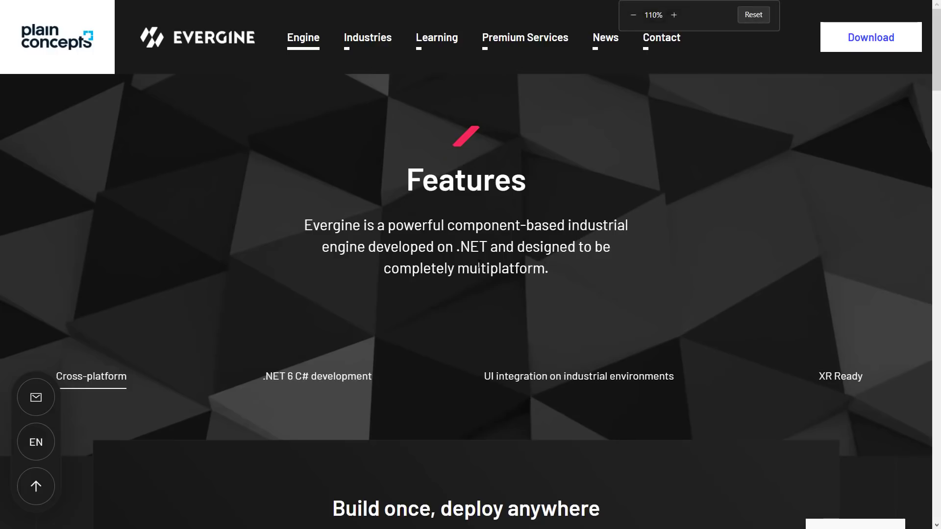
# Examine the Features page, covering the supported platforms diagram, the .NET 6 section and the General Features list.
pyautogui.scroll(-20, 609, 275)
pyautogui.scroll(8, 609, 275)
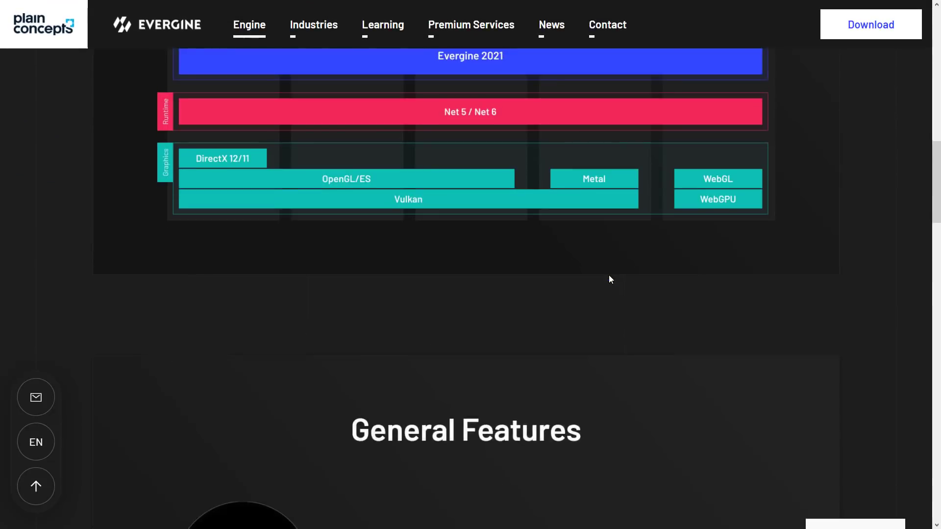
pyautogui.scroll(-10, 609, 275)
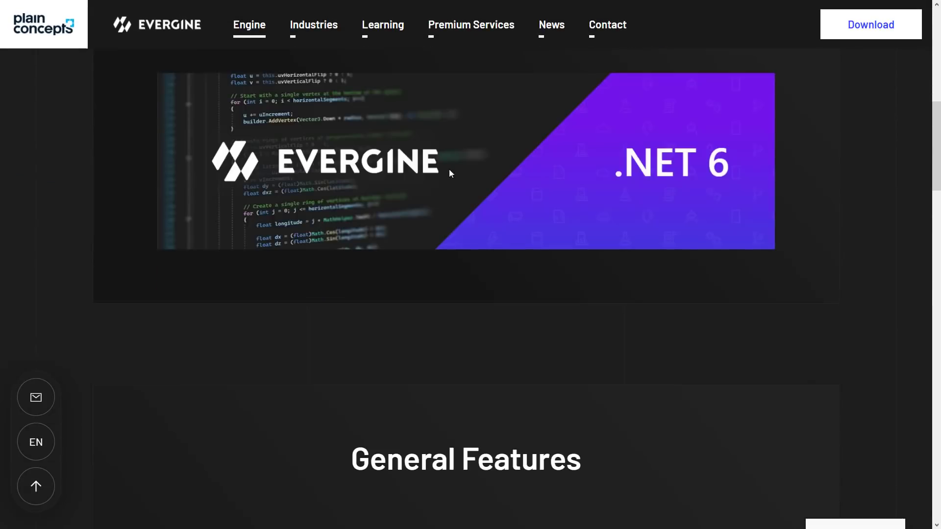
pyautogui.scroll(3, 619, 252)
pyautogui.scroll(-14, 620, 249)
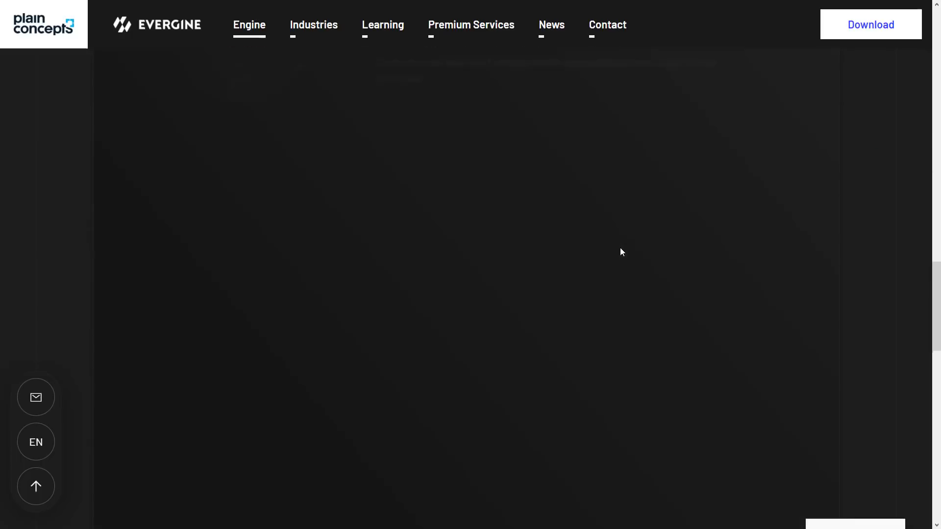
pyautogui.scroll(-10, 620, 247)
pyautogui.scroll(12, 620, 248)
pyautogui.scroll(20, 620, 249)
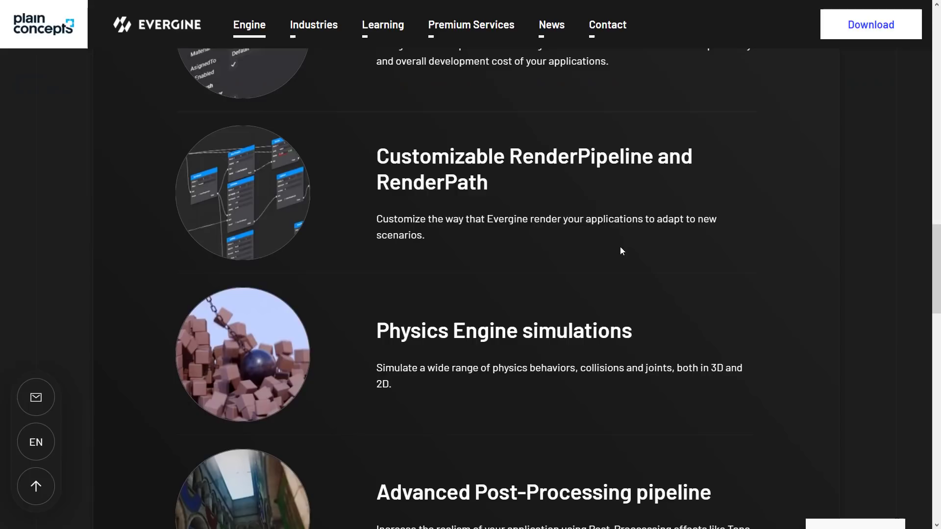
pyautogui.scroll(4, 620, 248)
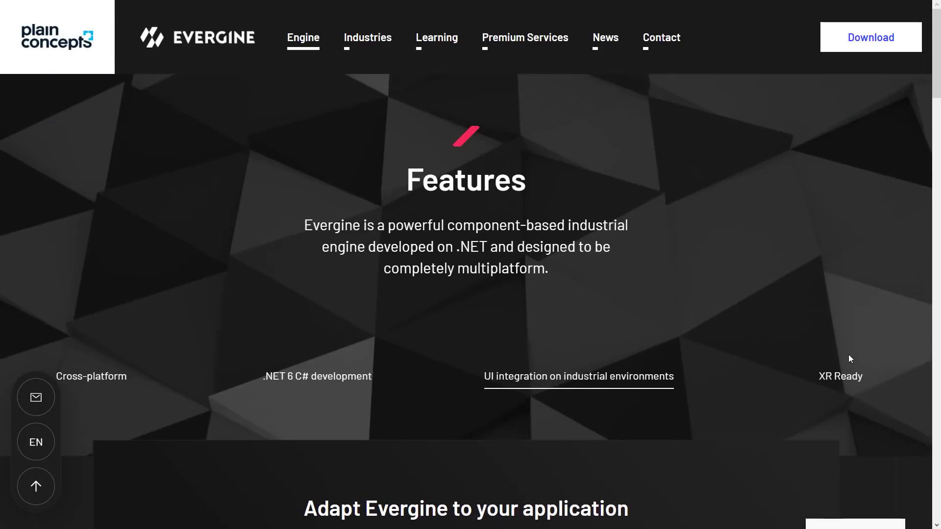
# Show the XR Ready feature section and review the General Features list and the cross-platform diagram.
pyautogui.click(843, 369)
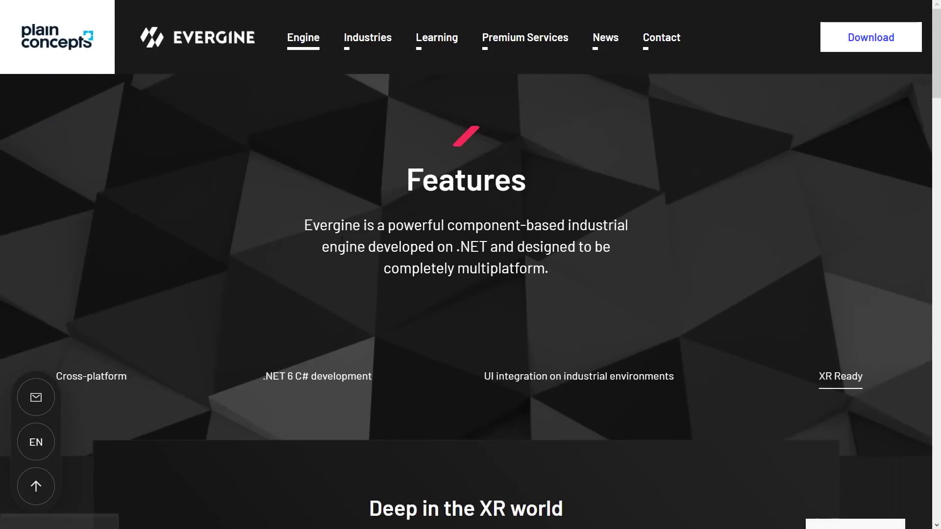
pyautogui.scroll(-15, 334, 212)
pyautogui.scroll(-20, 334, 199)
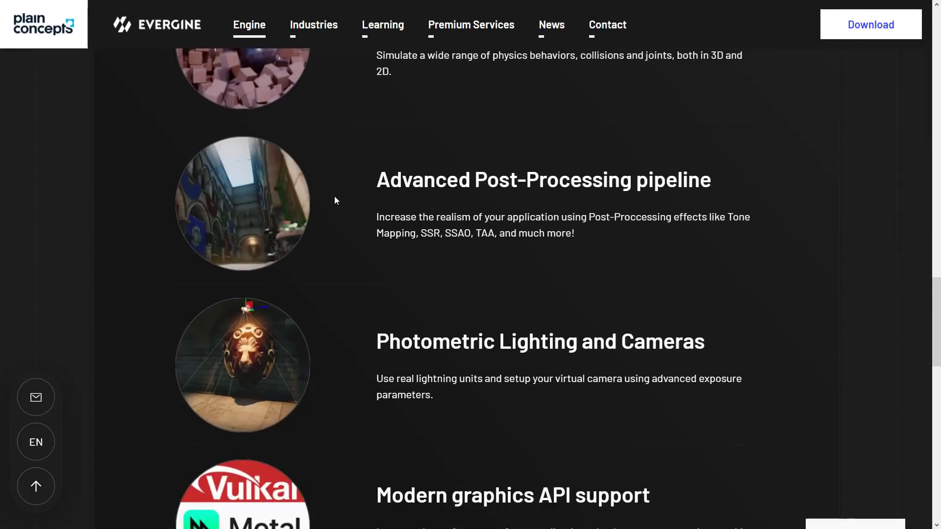
pyautogui.scroll(5, 330, 189)
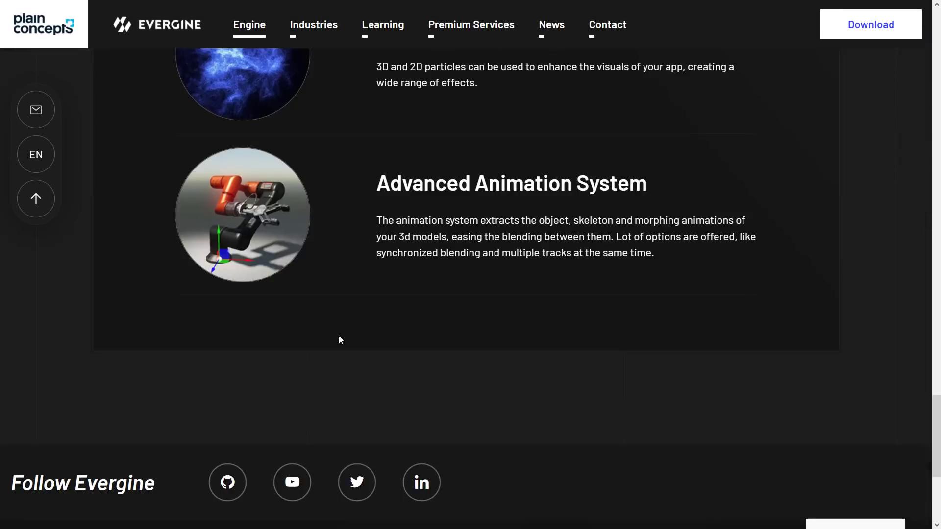
pyautogui.scroll(15, 466, 316)
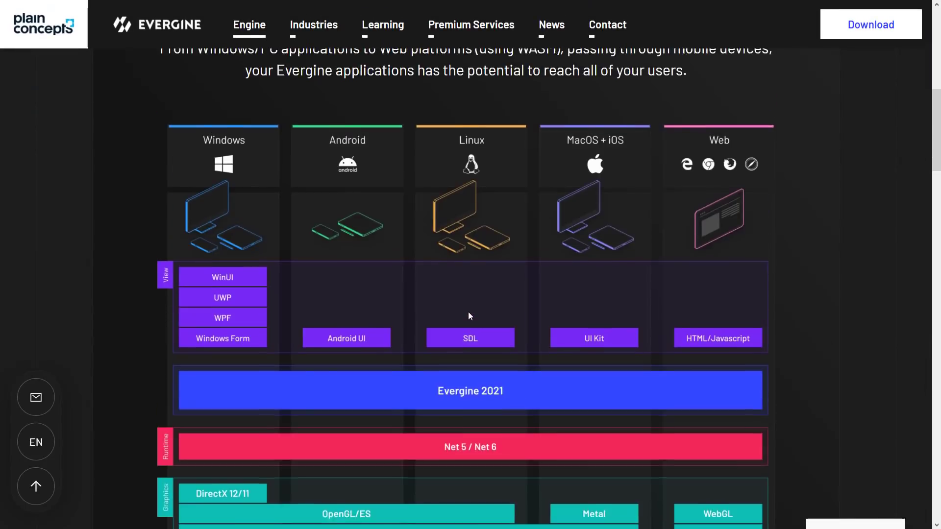
pyautogui.scroll(-3, 469, 307)
pyautogui.scroll(12, 469, 308)
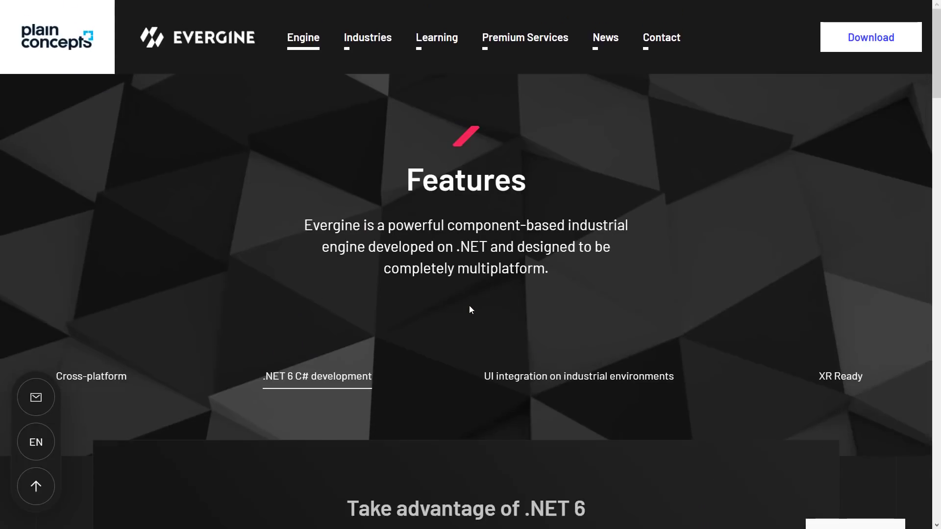
# Open the Evergine Studio page of the website and look through its scene, effect and material editor descriptions.
pyautogui.moveTo(382, 47)
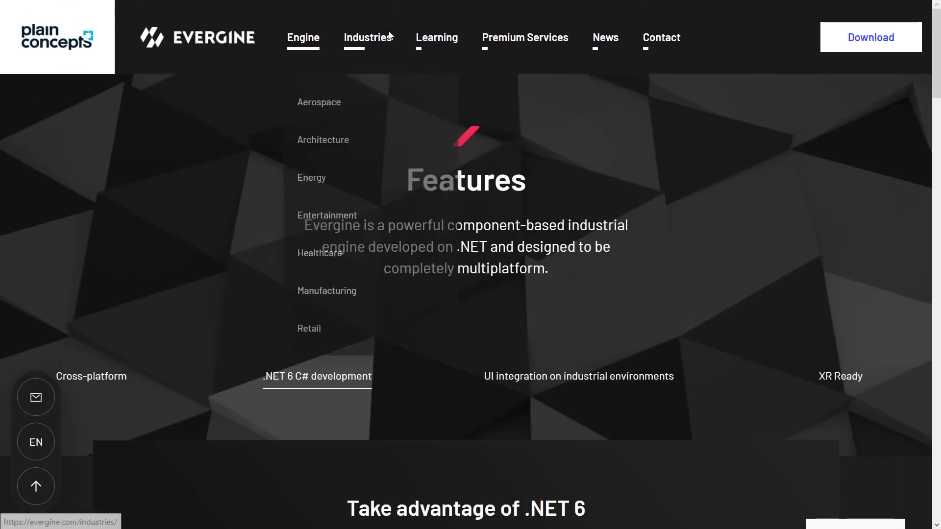
pyautogui.moveTo(302, 46)
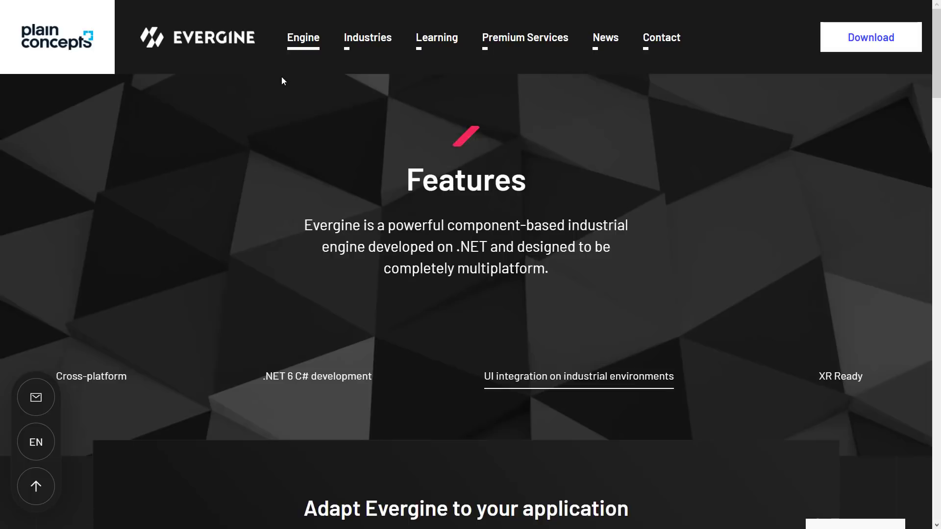
pyautogui.moveTo(282, 105)
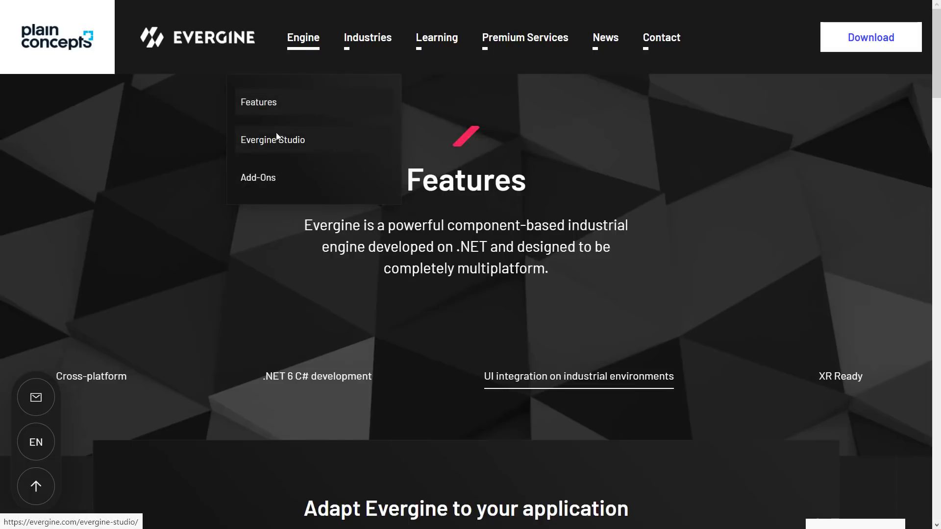
pyautogui.click(351, 152)
pyautogui.scroll(-12, 466, 210)
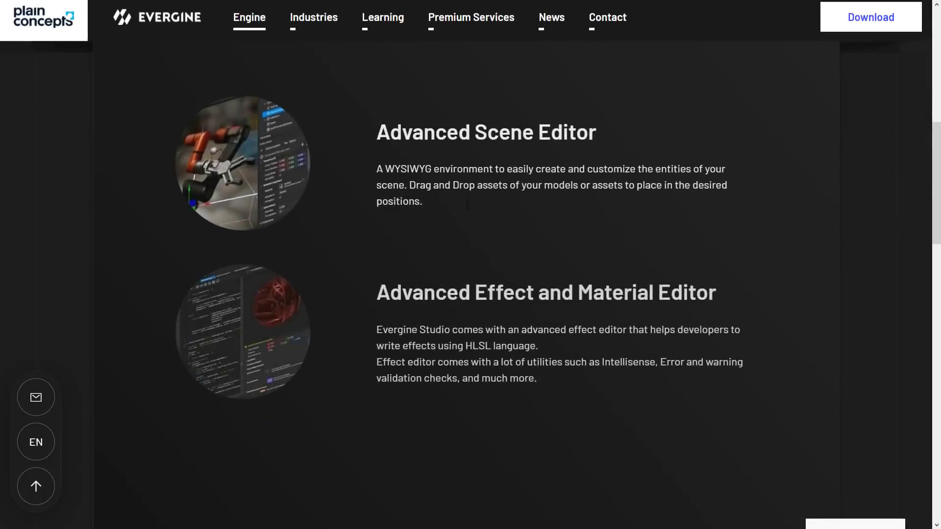
pyautogui.scroll(-20, 467, 205)
# Open the news post "Announcing Evergine's 2022 first release", enlarge it to 150%, and read through the new features to the OpenXR diagram.
pyautogui.scroll(20, 467, 201)
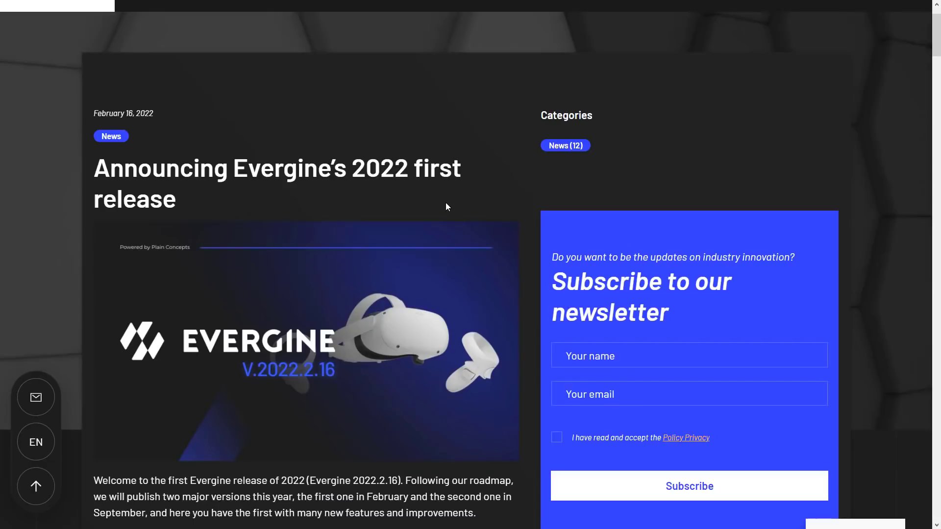
pyautogui.scroll(-2, 453, 210)
pyautogui.keyDown('ctrl'); pyautogui.scroll(3, 484, 243); pyautogui.keyUp('ctrl')
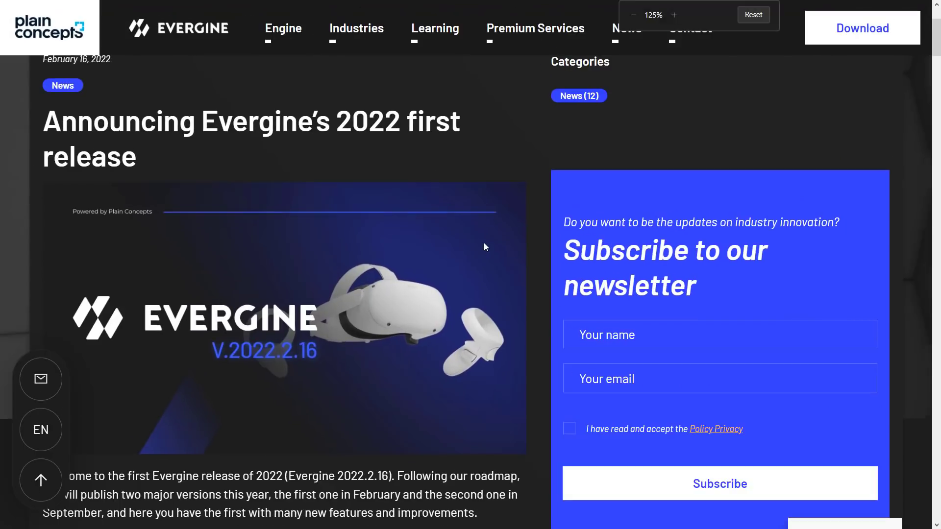
pyautogui.scroll(-7, 500, 243)
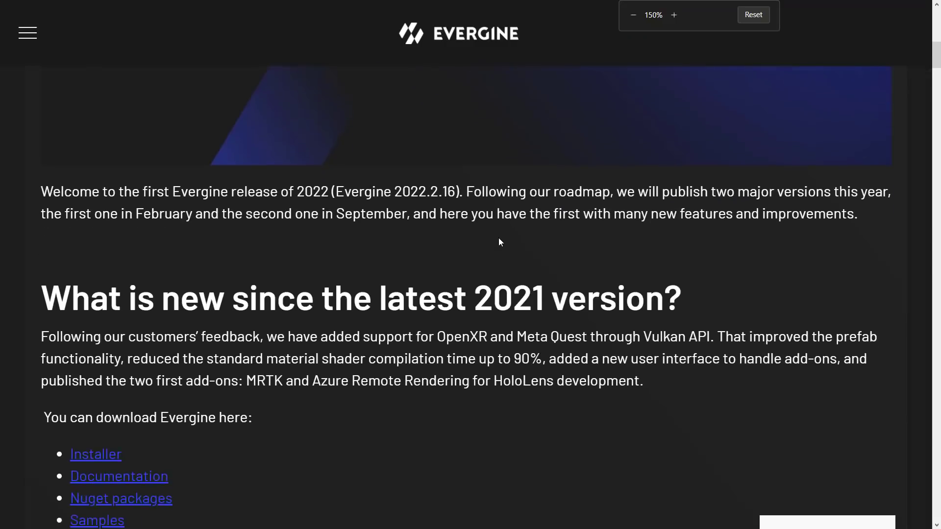
pyautogui.scroll(-1, 512, 247)
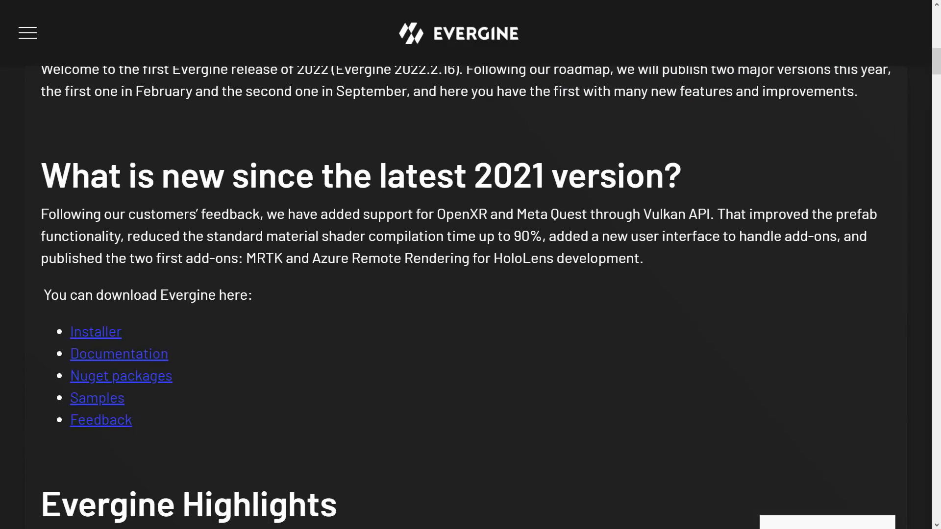
pyautogui.scroll(-1, 539, 180)
pyautogui.scroll(-5, 348, 186)
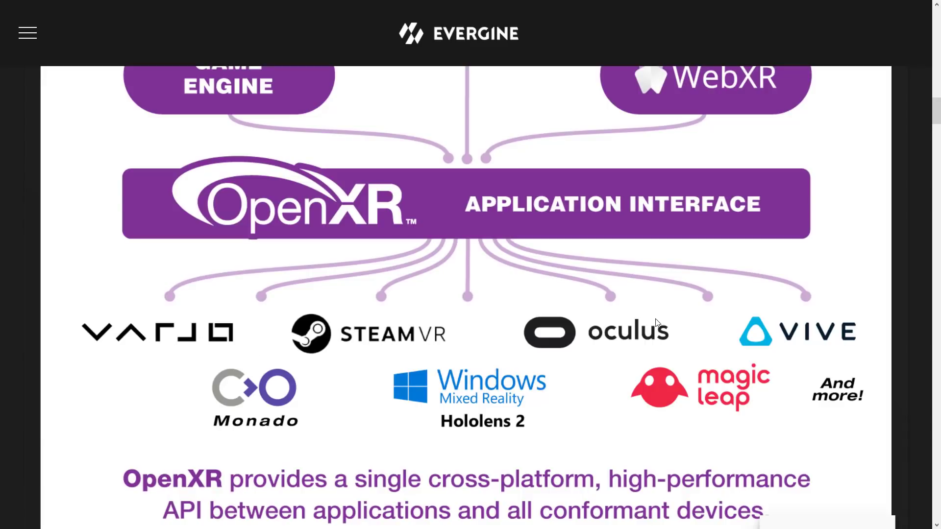
# Read the "Meta Quest project template" section of the release post, highlighting the passage about the Quest 2 device, and view its robot arm image.
pyautogui.scroll(-2, 540, 297)
pyautogui.scroll(-9, 540, 297)
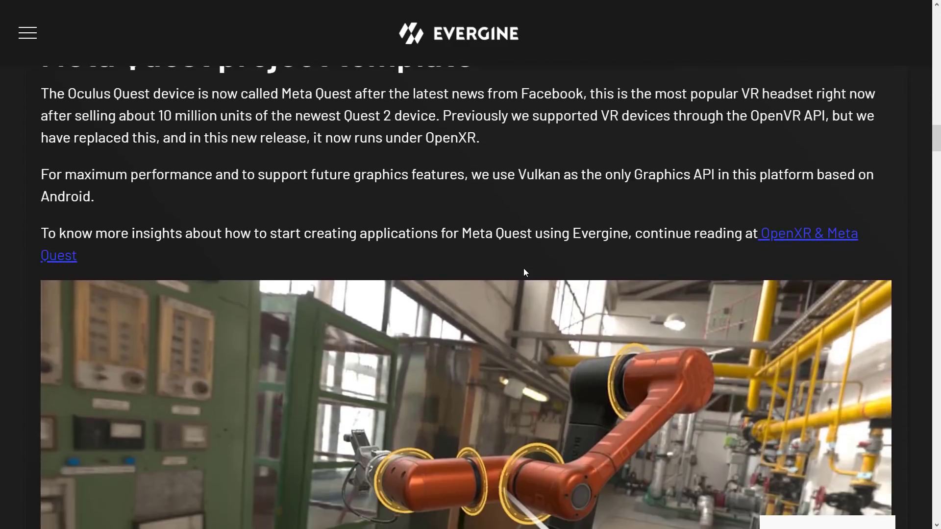
pyautogui.scroll(3, 269, 171)
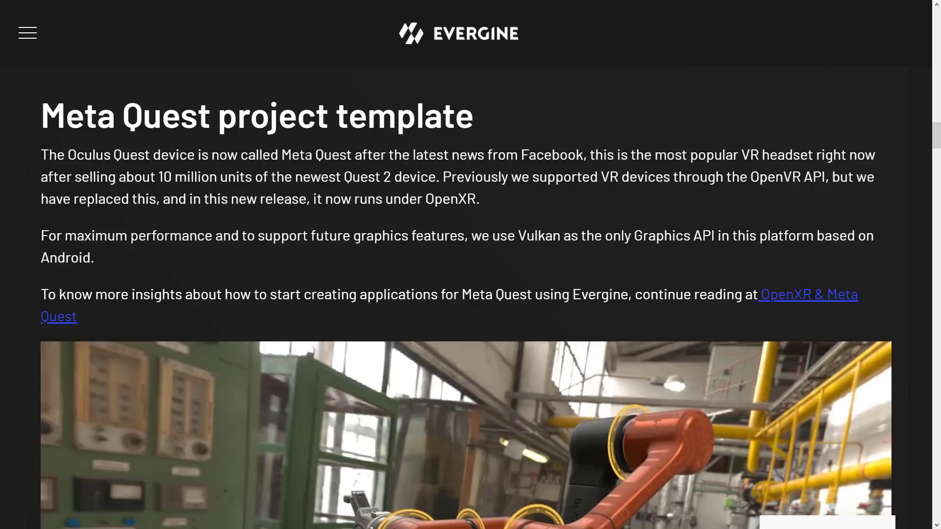
pyautogui.moveTo(234, 176); pyautogui.dragTo(525, 178)
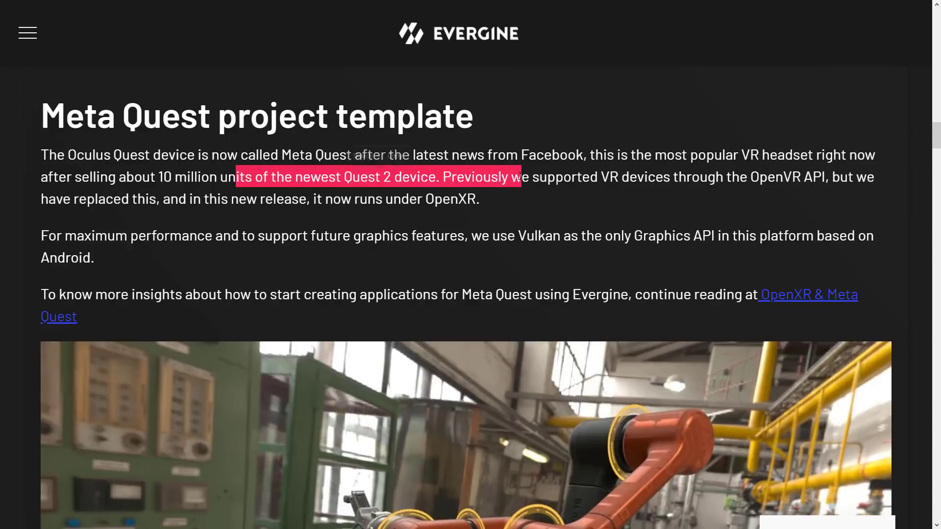
pyautogui.click(499, 186)
pyautogui.scroll(-5, 499, 187)
pyautogui.scroll(-1, 500, 187)
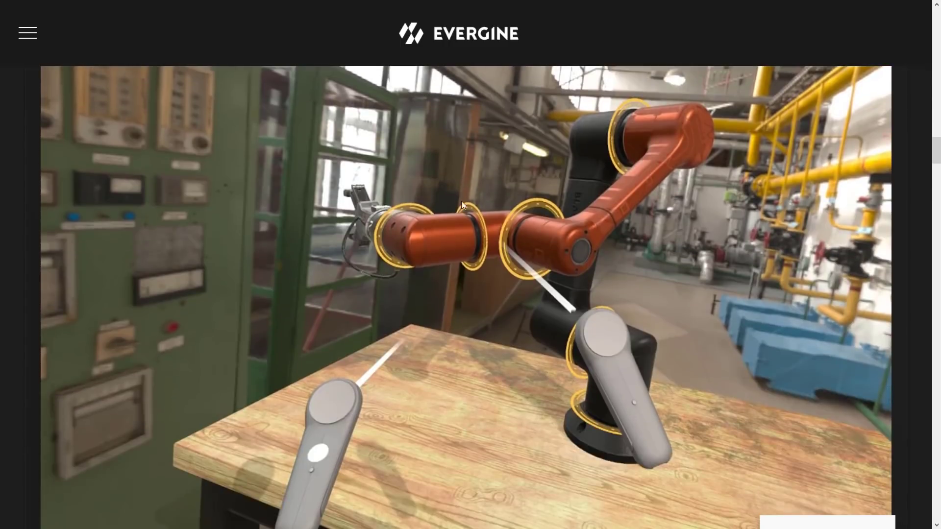
# Read the "New MRTK (Mixed Reality ToolKit) Add-On" and "New Azure Remote Rendering Add-On" sections of the release post.
pyautogui.scroll(-9, 516, 241)
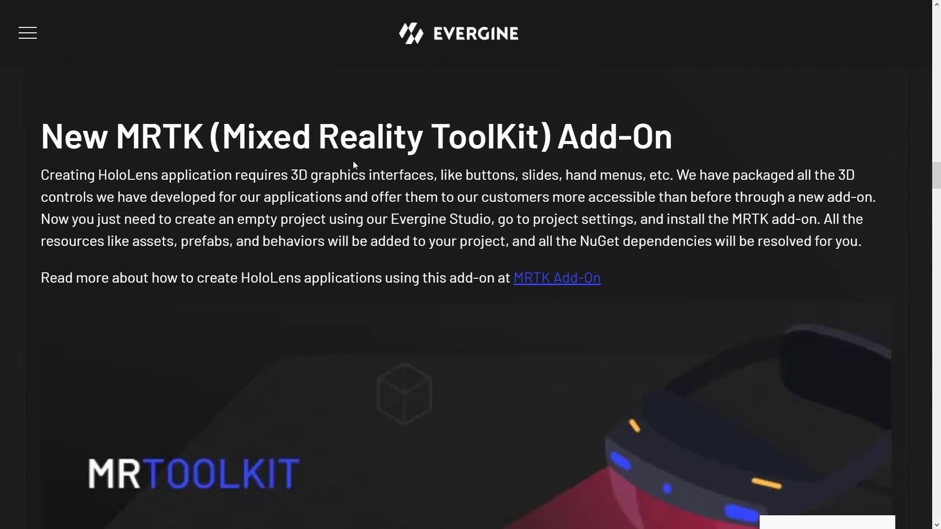
pyautogui.scroll(-1, 347, 146)
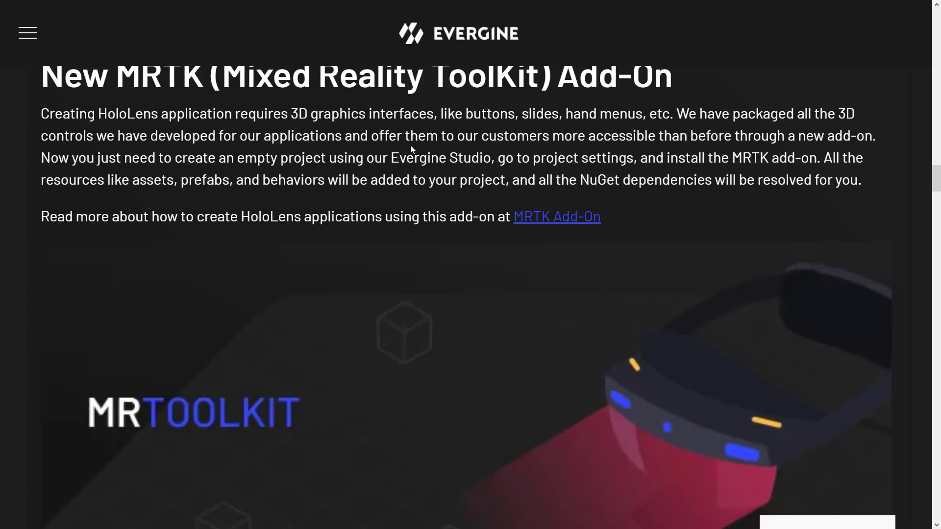
pyautogui.scroll(-3, 277, 146)
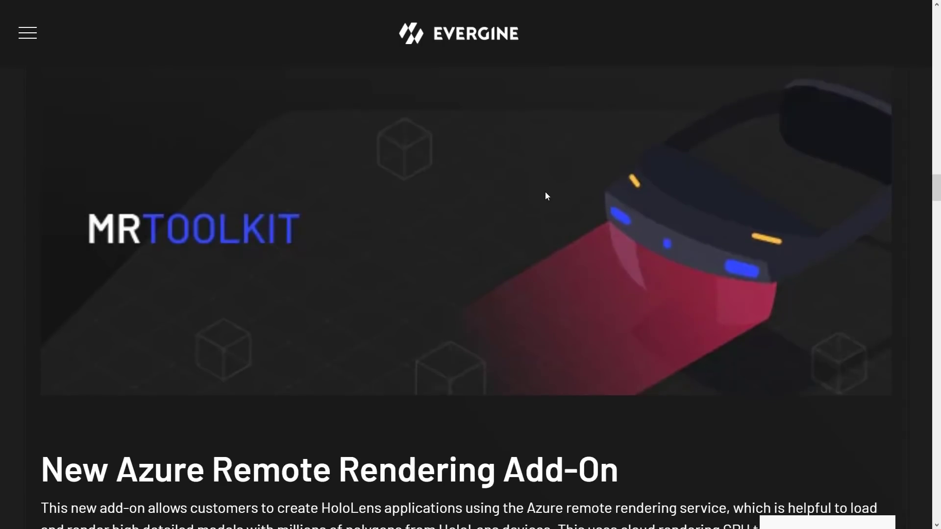
pyautogui.scroll(-5, 545, 192)
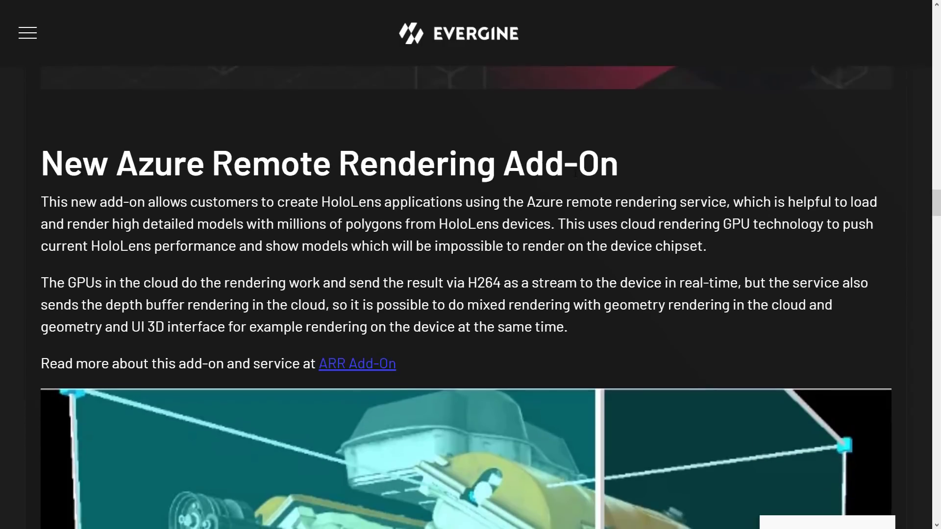
# Review the "New Add-Ons interface" section with its Project settings screenshot and read the "Prefab improvements" section.
pyautogui.scroll(-12, 575, 174)
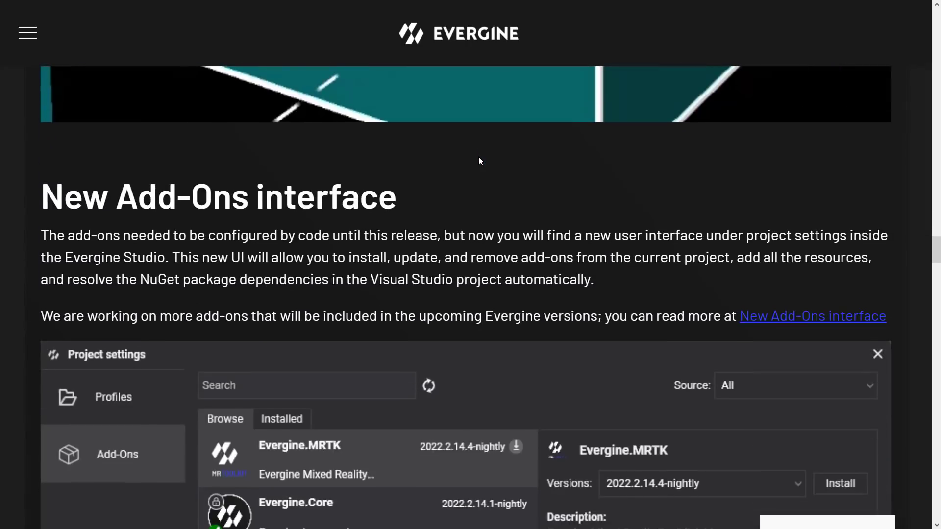
pyautogui.scroll(-1, 479, 158)
pyautogui.scroll(-3, 447, 269)
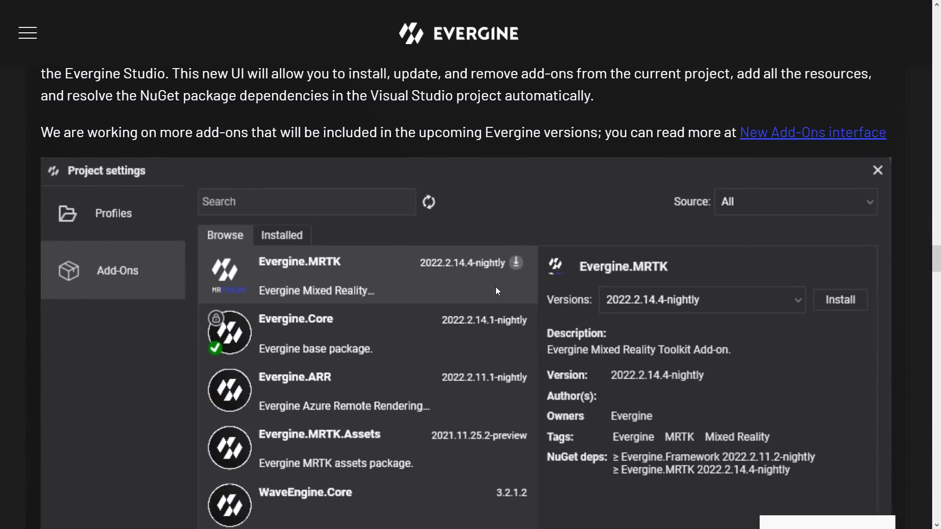
pyautogui.scroll(-2, 416, 220)
pyautogui.scroll(-8, 414, 215)
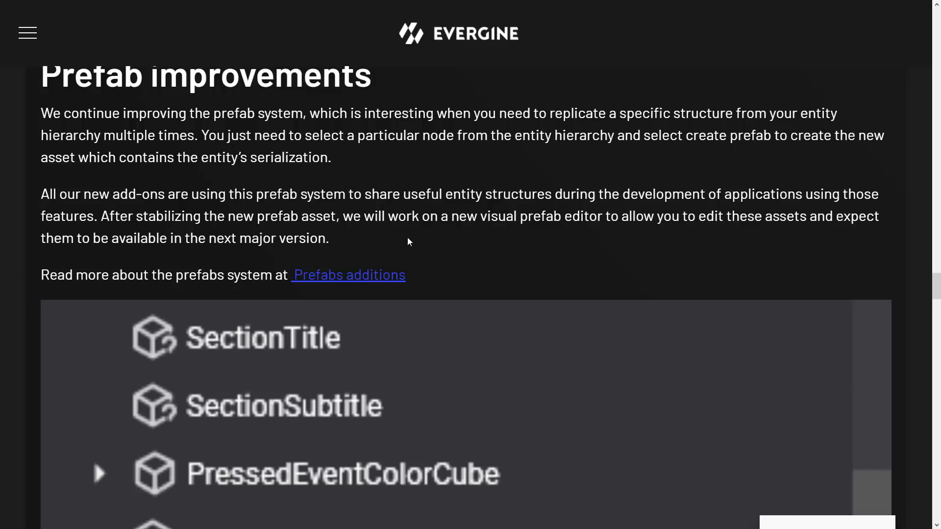
# Open the linked "Prefabs additions" article and look through adding entities and adding or removing components on a Prefab Instance.
pyautogui.click(348, 278)
pyautogui.scroll(-7, 425, 240)
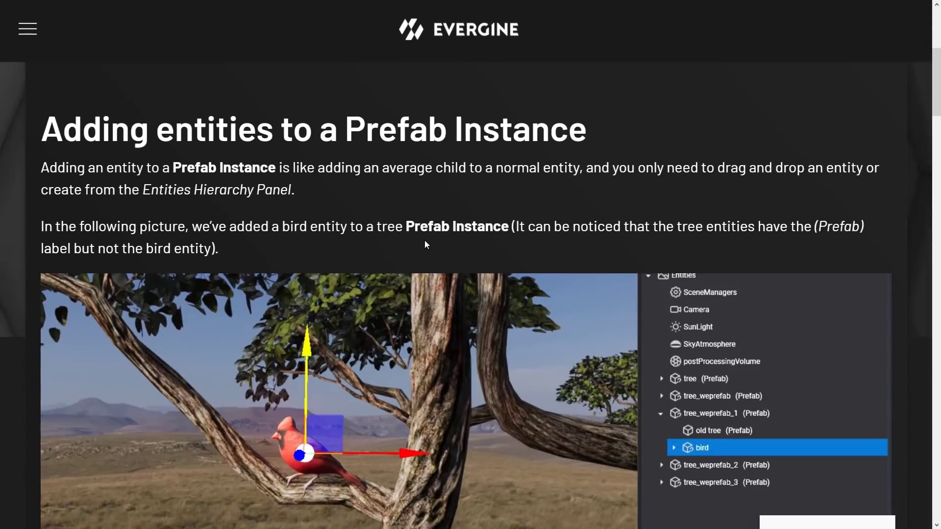
pyautogui.scroll(-10, 402, 190)
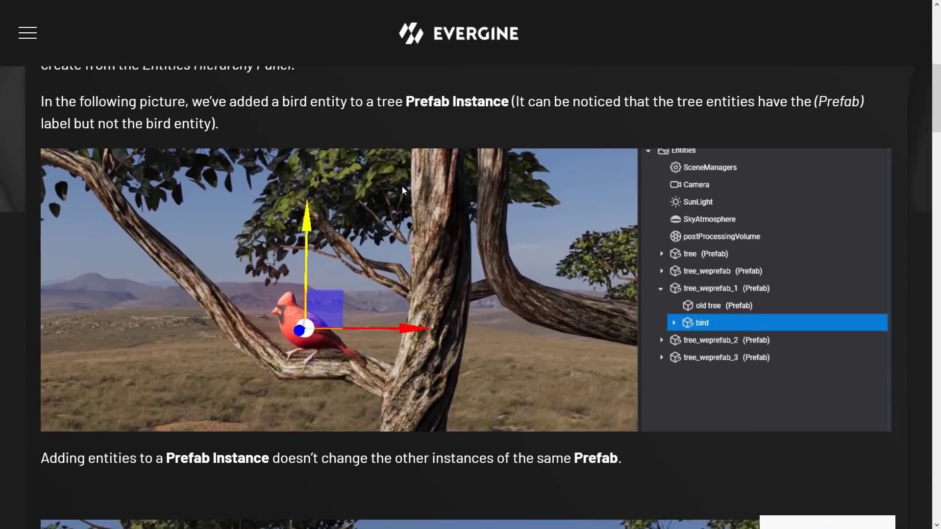
pyautogui.scroll(-5, 403, 190)
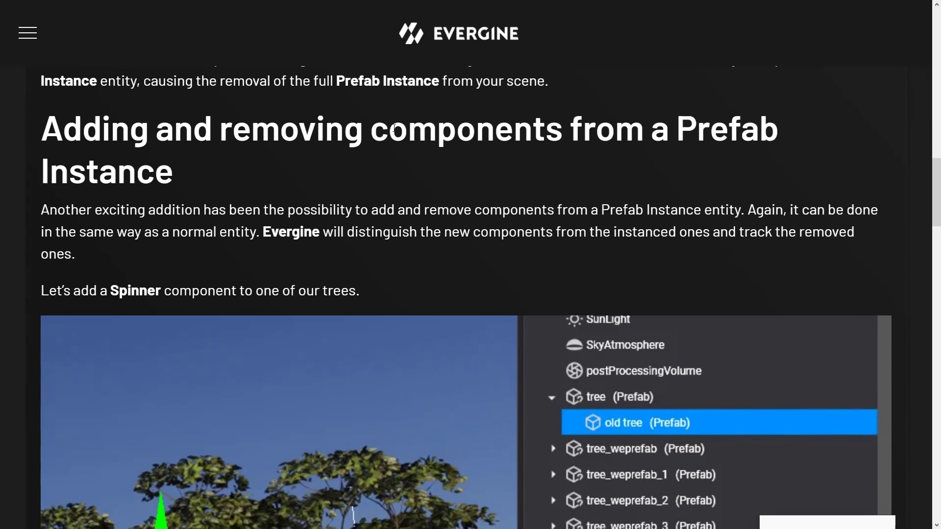
pyautogui.scroll(-5, 350, 191)
# Return to the release post and read the shader compilation, "More documentation" and "What's next?" sections.
pyautogui.scroll(-14, 348, 186)
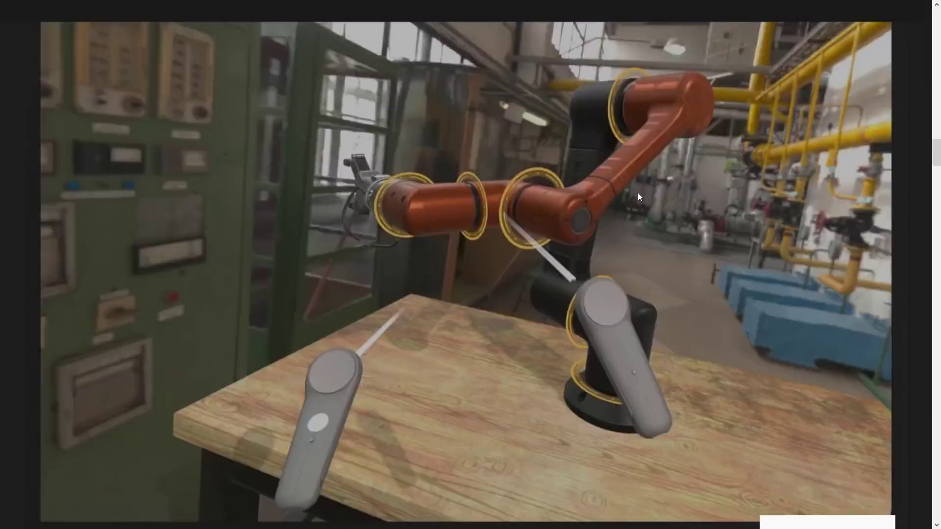
pyautogui.scroll(-15, 529, 218)
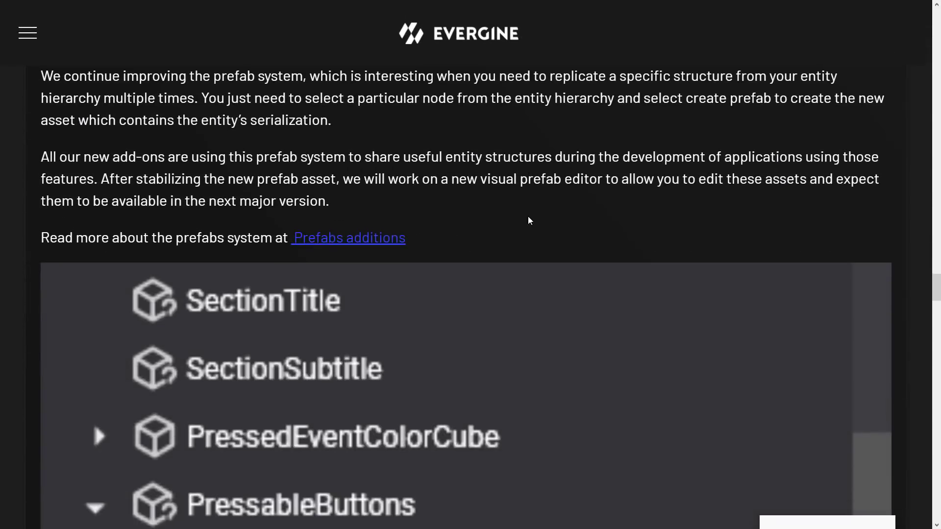
pyautogui.scroll(-9, 528, 219)
pyautogui.scroll(3, 175, 179)
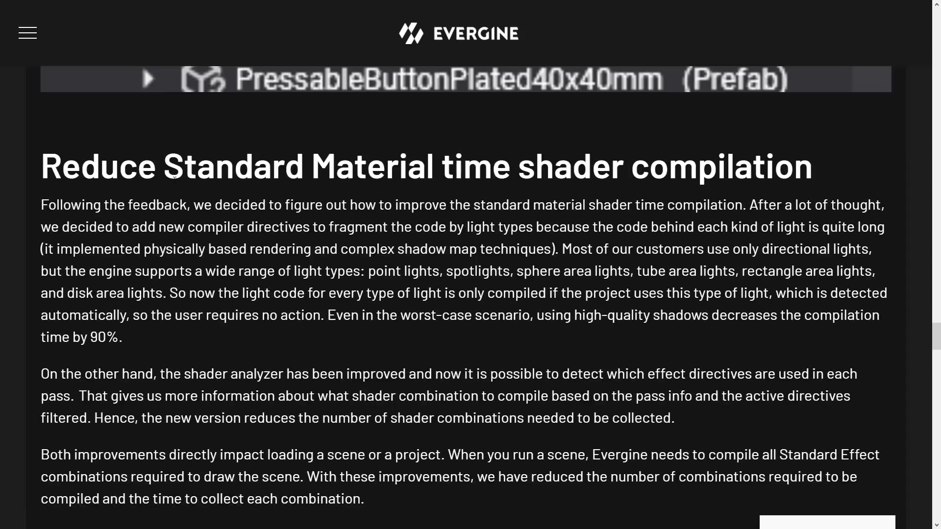
pyautogui.scroll(-20, 569, 211)
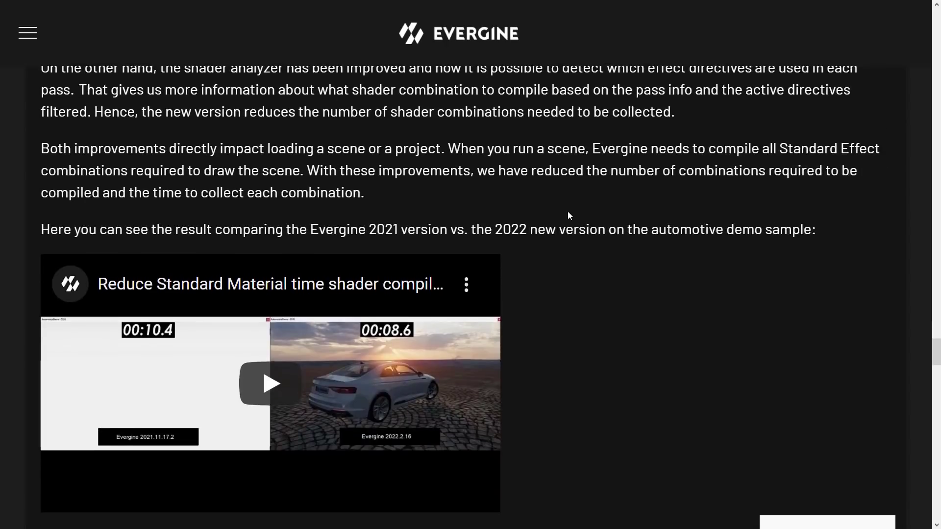
pyautogui.scroll(-8, 568, 213)
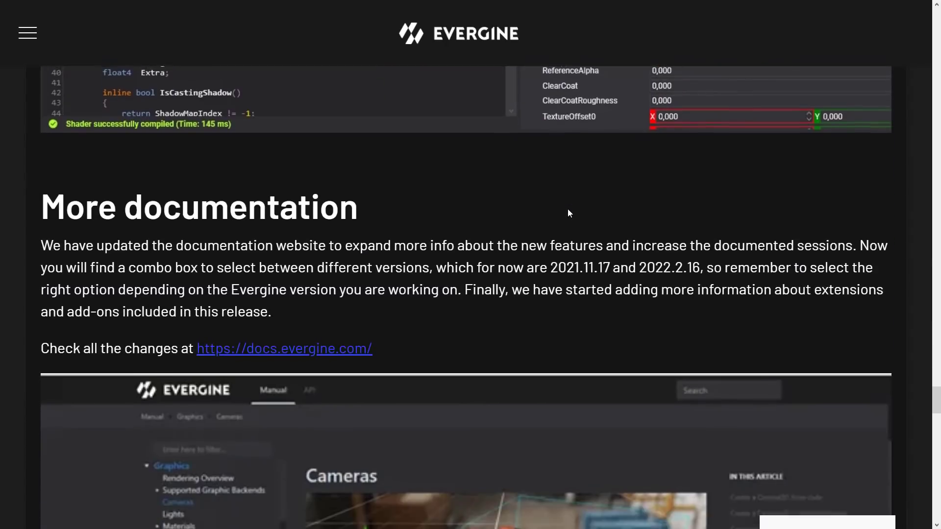
pyautogui.scroll(-12, 443, 219)
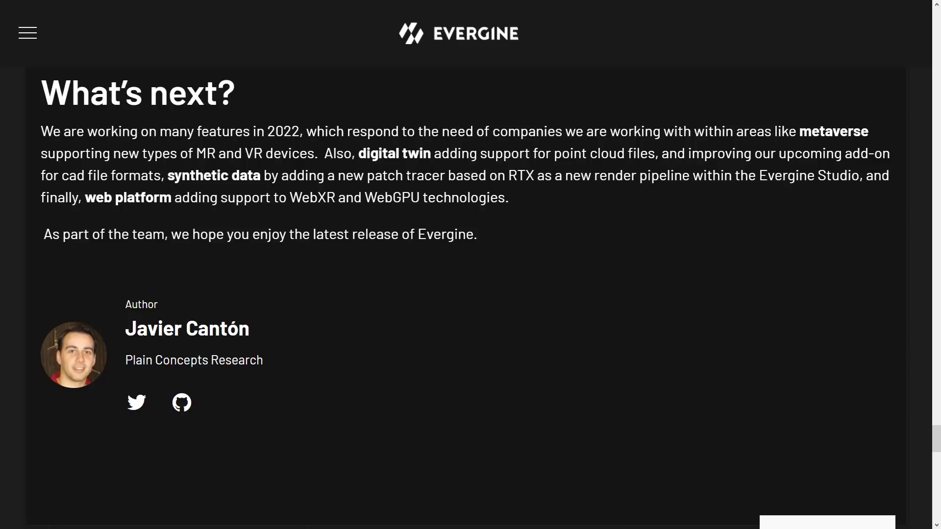
# Highlight the planned RTX render pipeline and web platform support in "What's next?", clear the highlight, and return to the OpenXR diagram.
pyautogui.moveTo(324, 175); pyautogui.dragTo(534, 186)
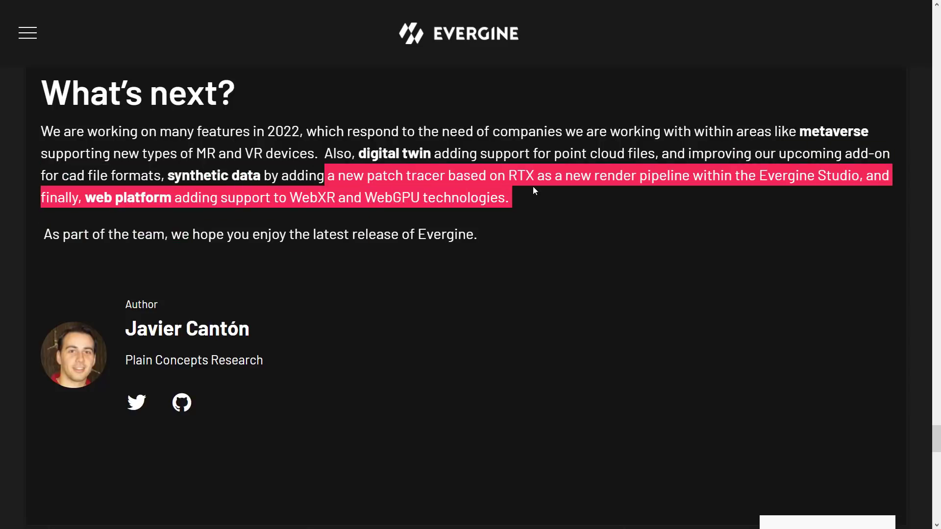
pyautogui.click(533, 186)
pyautogui.scroll(5, 522, 213)
pyautogui.scroll(20, 524, 235)
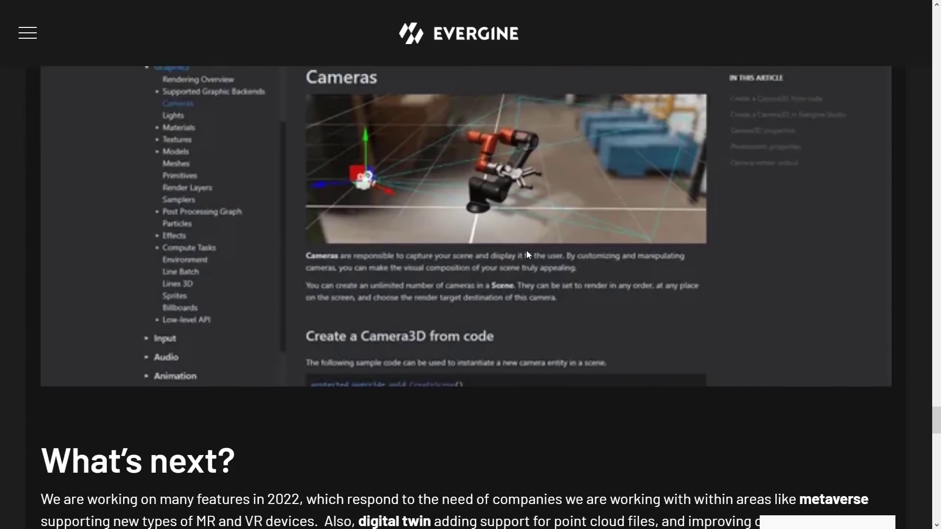
pyautogui.scroll(20, 527, 259)
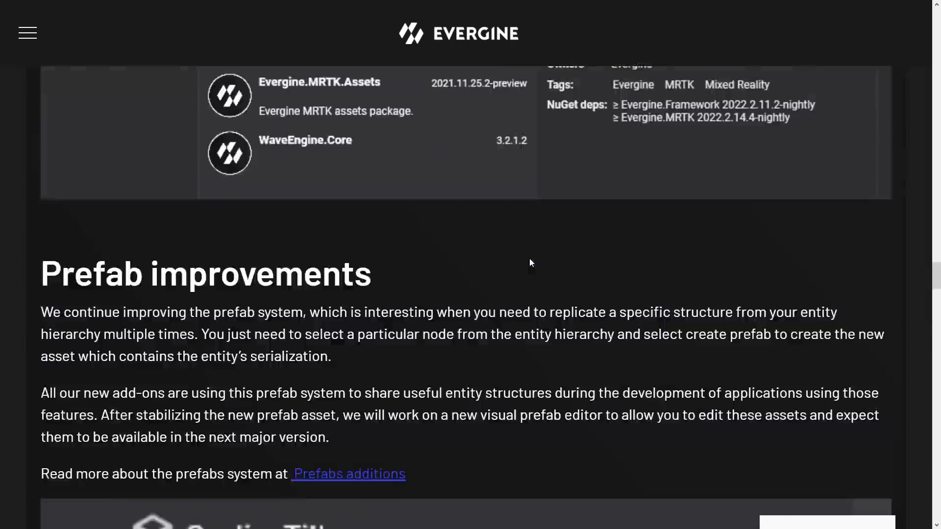
pyautogui.scroll(20, 531, 267)
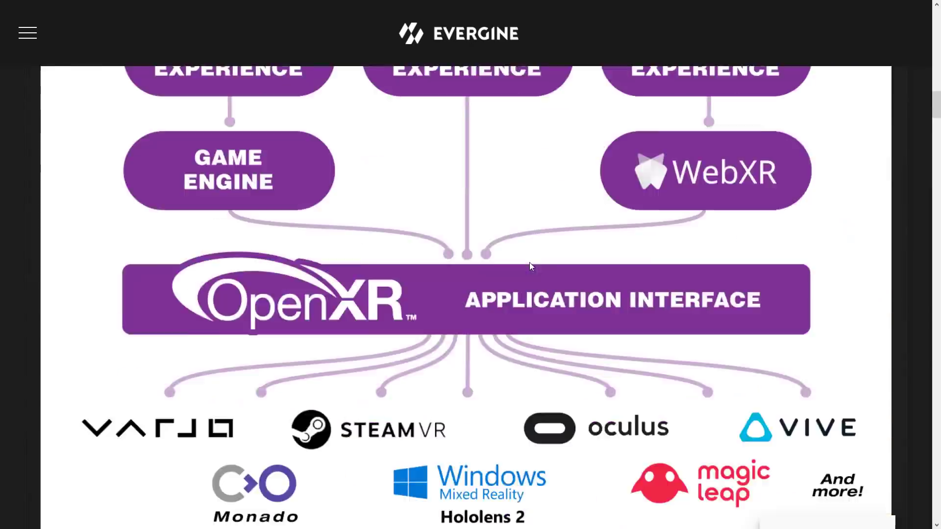
# Switch to the Evergine Samples repository on GitHub and browse the README's samples list, from the XR Sample to the Area Lights demo.
pyautogui.scroll(-6, 278, 293)
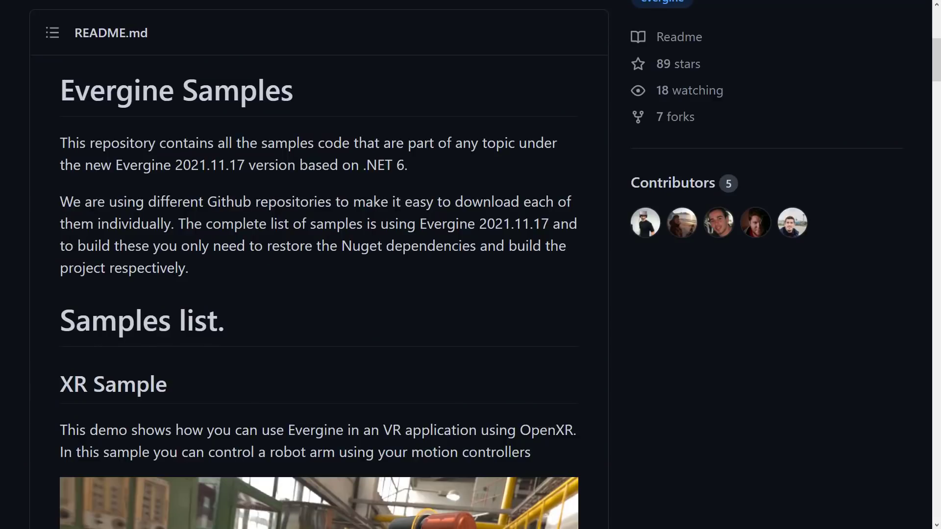
pyautogui.scroll(7, 342, 239)
pyautogui.scroll(-15, 342, 239)
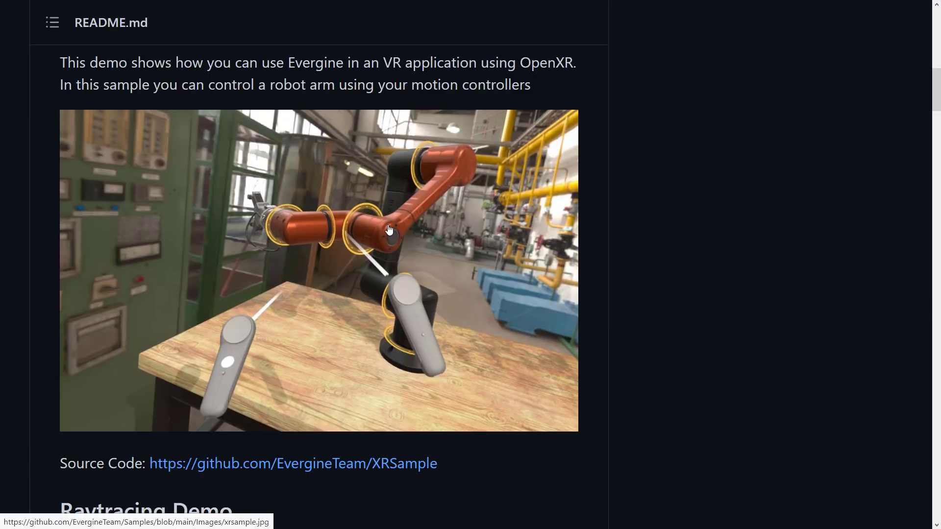
pyautogui.scroll(-4, 389, 230)
pyautogui.scroll(-7, 345, 203)
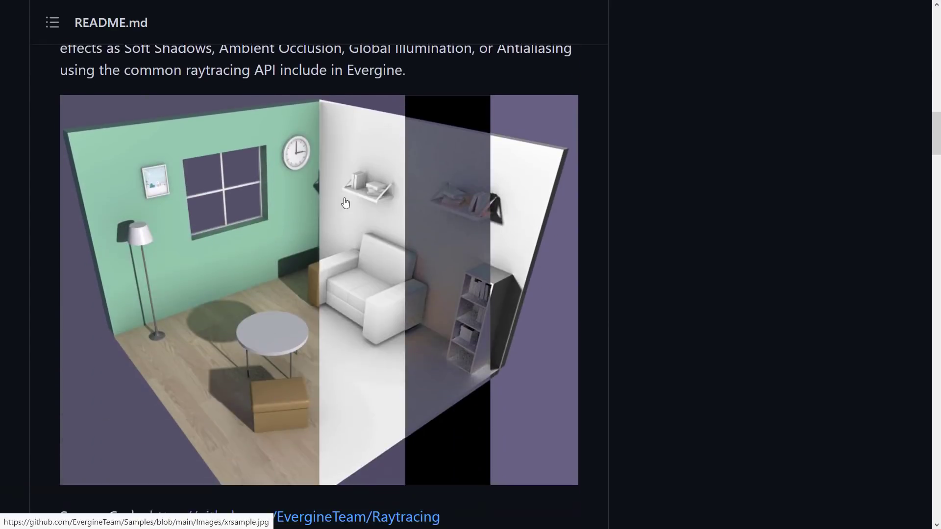
pyautogui.scroll(-10, 345, 202)
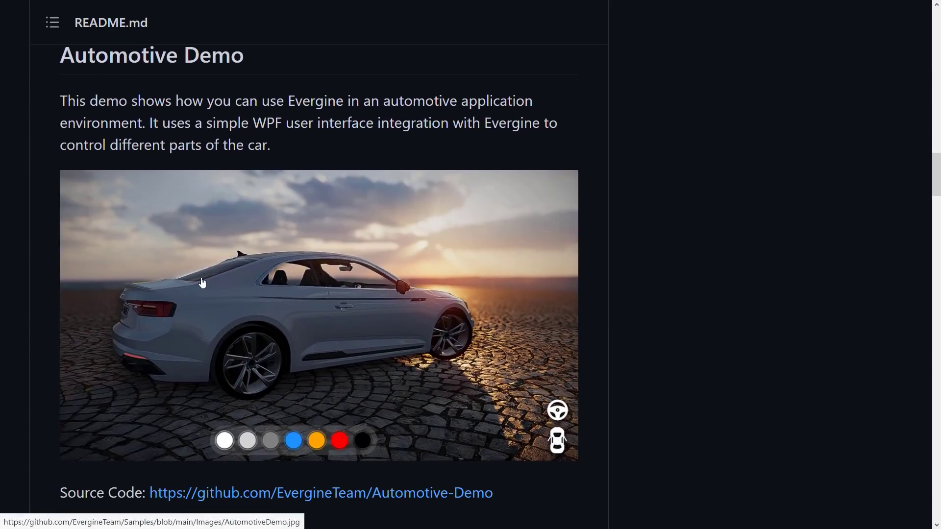
pyautogui.scroll(-10, 336, 273)
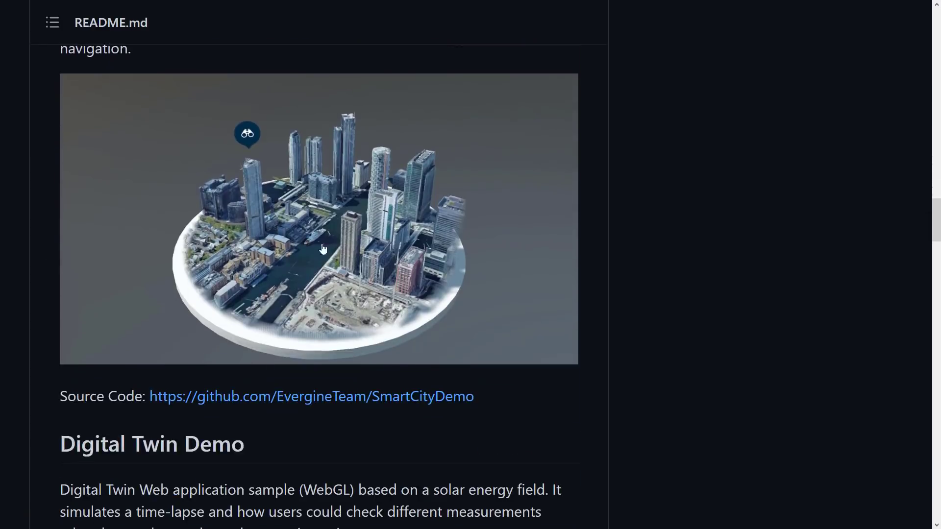
pyautogui.scroll(-14, 322, 249)
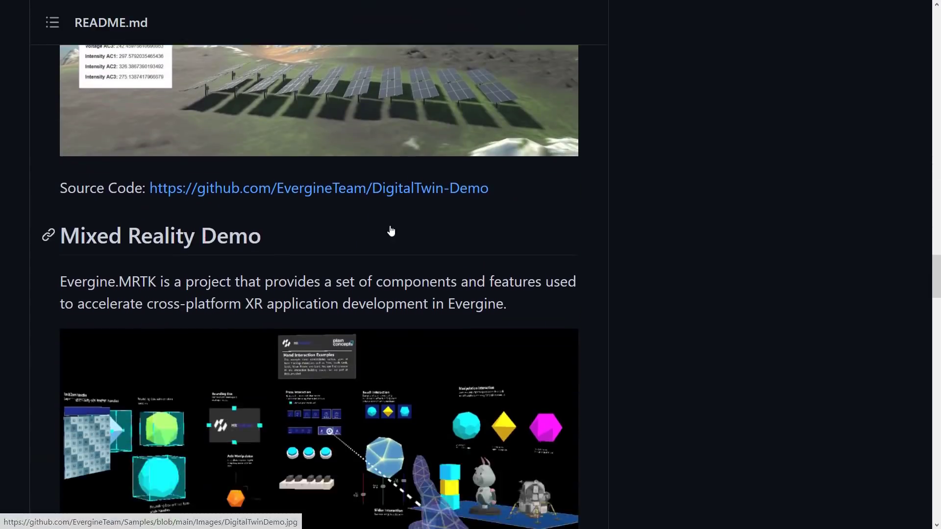
pyautogui.scroll(-20, 390, 230)
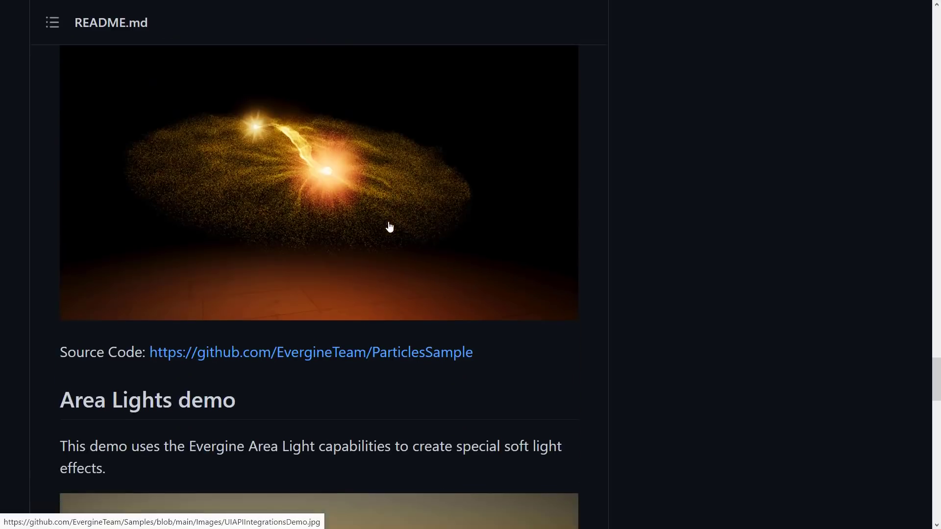
pyautogui.scroll(-15, 390, 227)
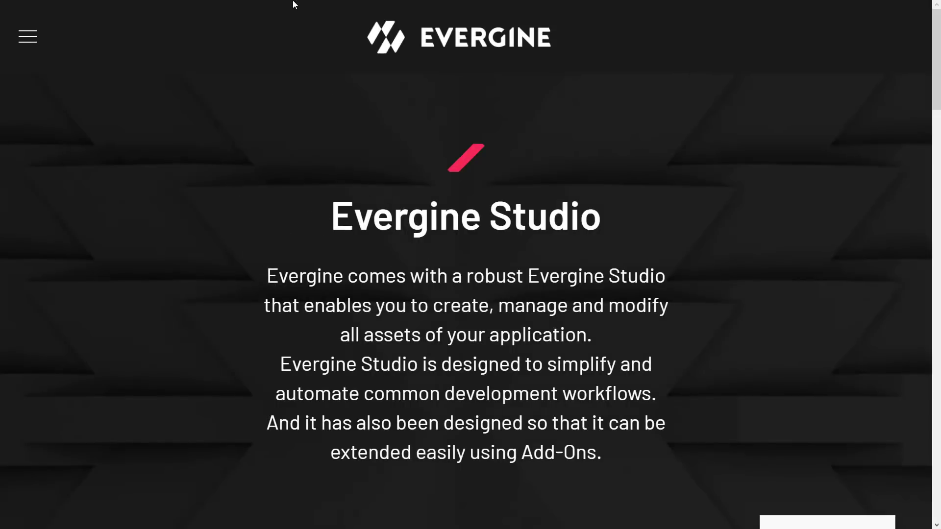
# Exit the browser's full-screen view, switch to Evergine Studio, select the SportCar_fbx_1 entity and view its physics body properties.
pyautogui.press('F11')
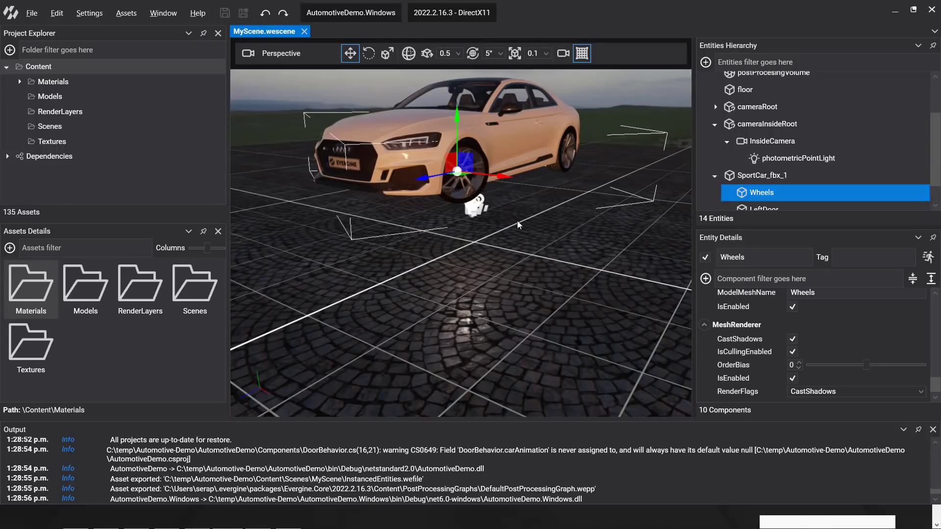
pyautogui.scroll(5, 534, 196)
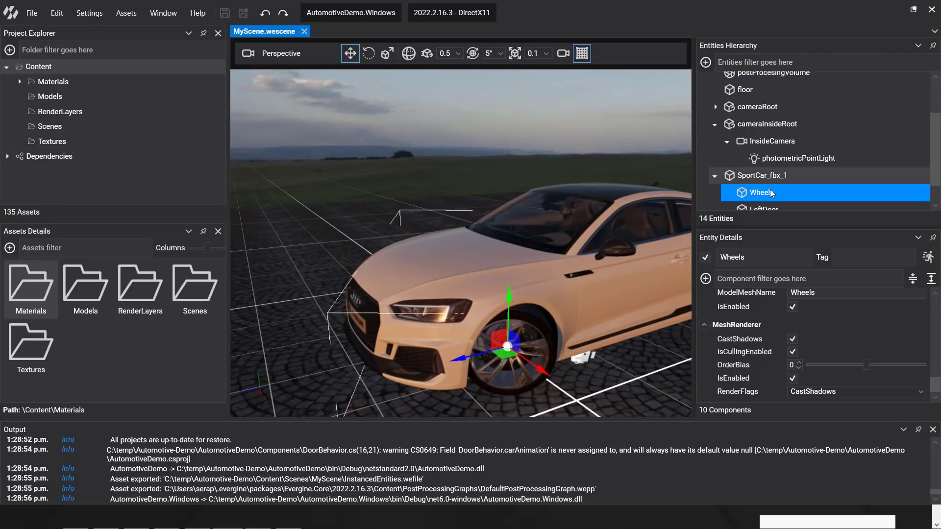
pyautogui.click(741, 176)
pyautogui.scroll(-10, 781, 338)
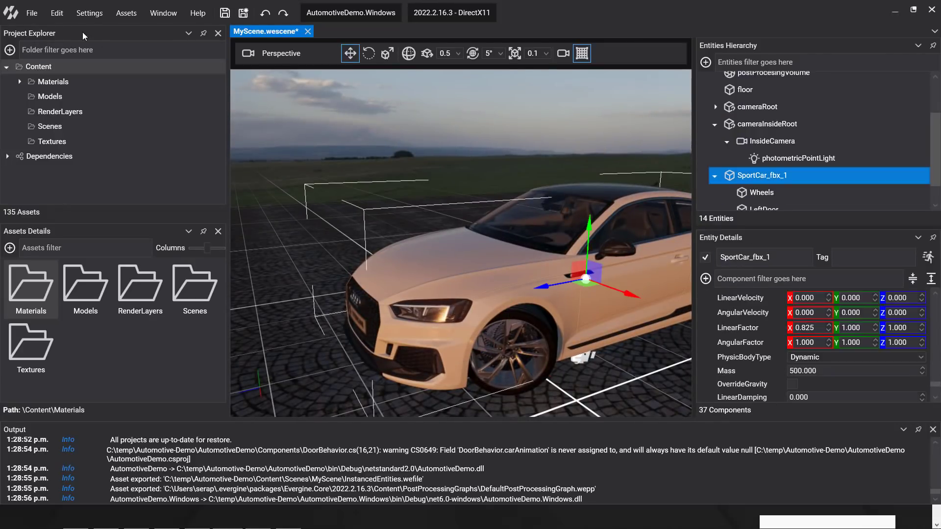
# Undo the recent run of changes to the X LinearFactor of the SportCar_fbx_1 physics body, one edit at a time.
pyautogui.click(57, 13)
pyautogui.click(63, 22)
pyautogui.click(57, 12)
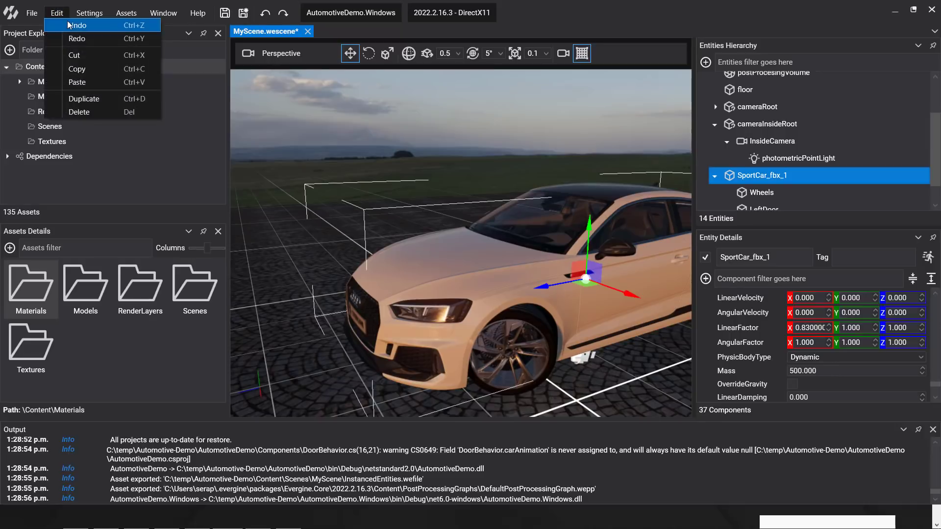
pyautogui.click(64, 22)
pyautogui.click(57, 13)
pyautogui.click(64, 22)
pyautogui.click(56, 12)
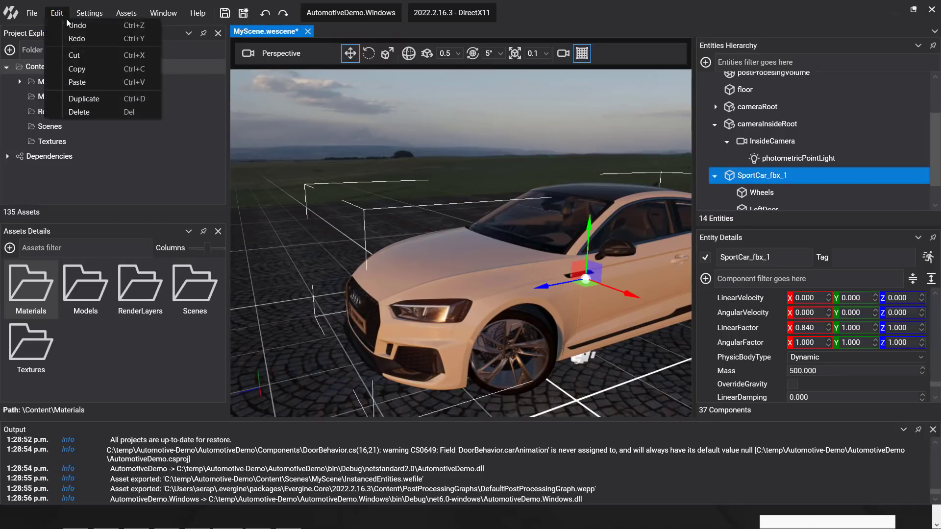
pyautogui.click(64, 22)
pyautogui.hotkey('ctrl', 'z')
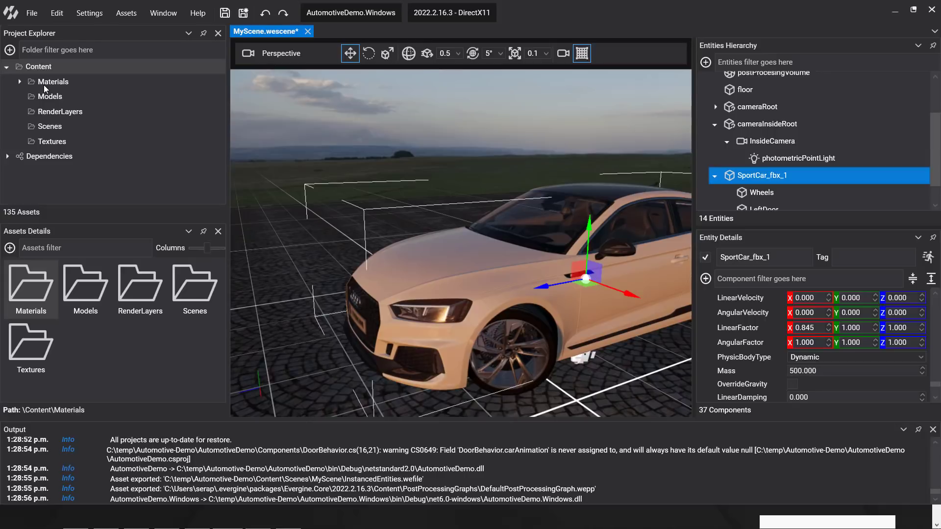
# Open the project's Models folder, select the SportCar.fbx asset, and check its available actions without applying any.
pyautogui.click(45, 100)
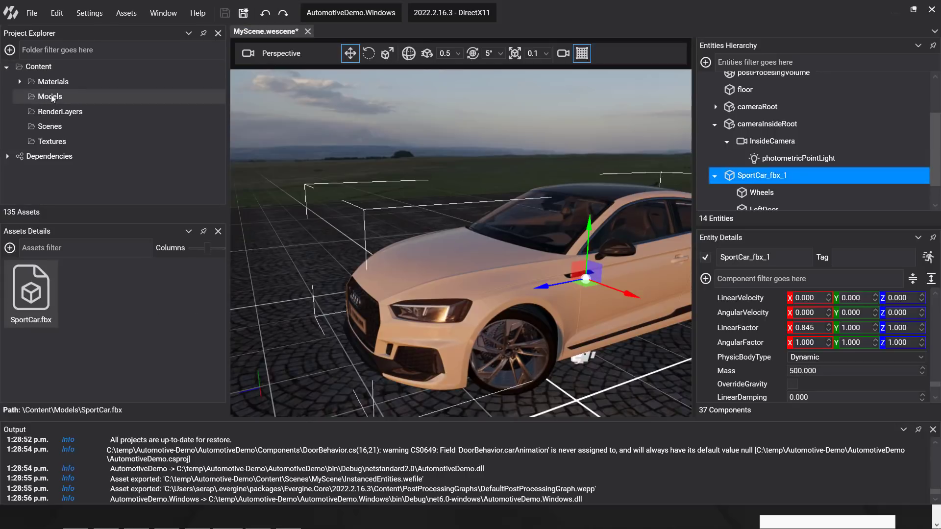
pyautogui.click(27, 300)
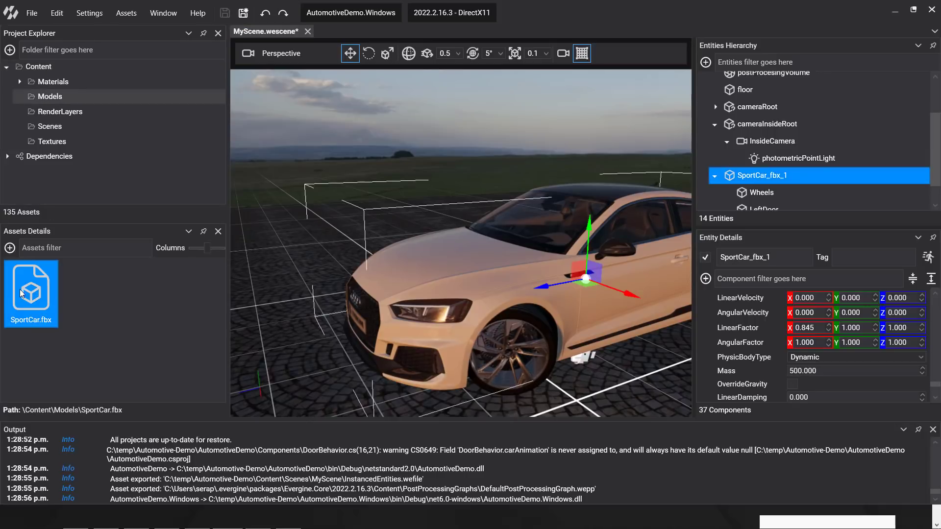
pyautogui.rightClick(38, 291)
pyautogui.click(106, 289)
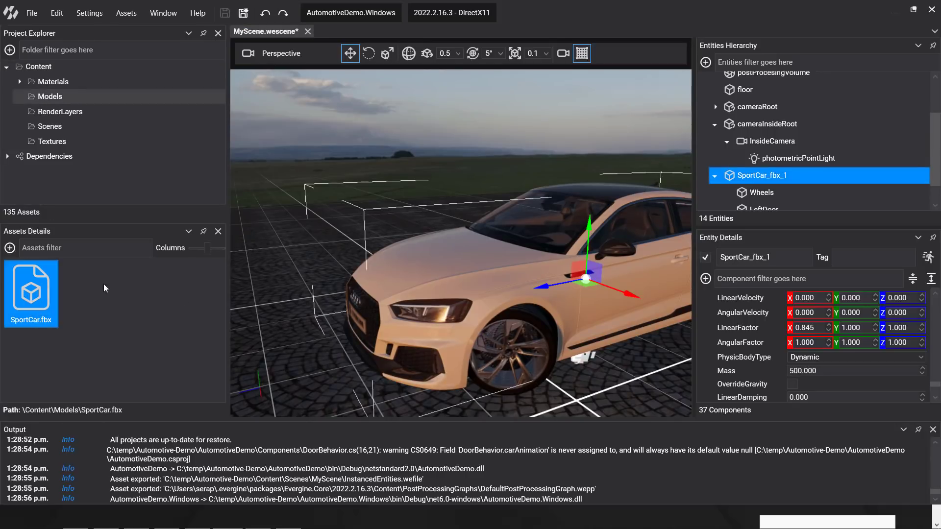